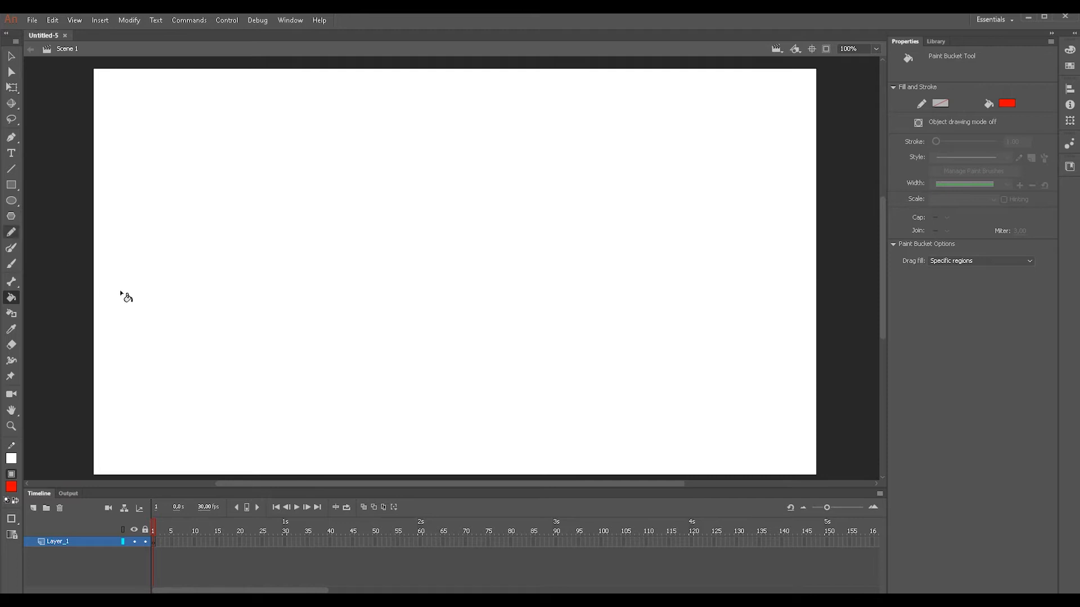
- Draw a tall, narrow red-filled rectangle in the left half of the stage with the Rectangle tool
{"action": "left_click", "coordinate": [11, 57]}
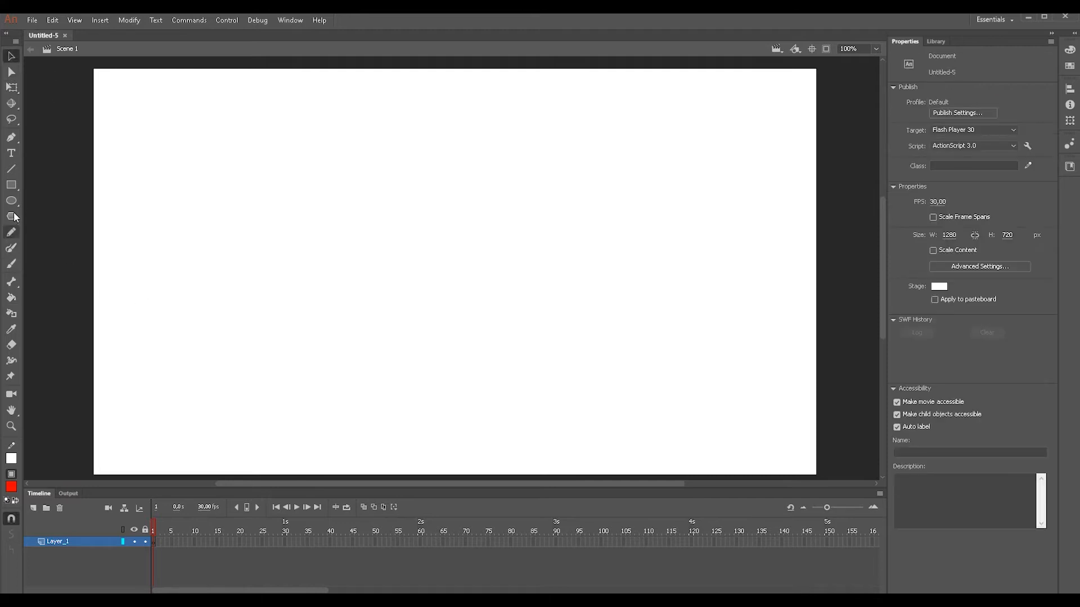
{"action": "left_click", "coordinate": [11, 185]}
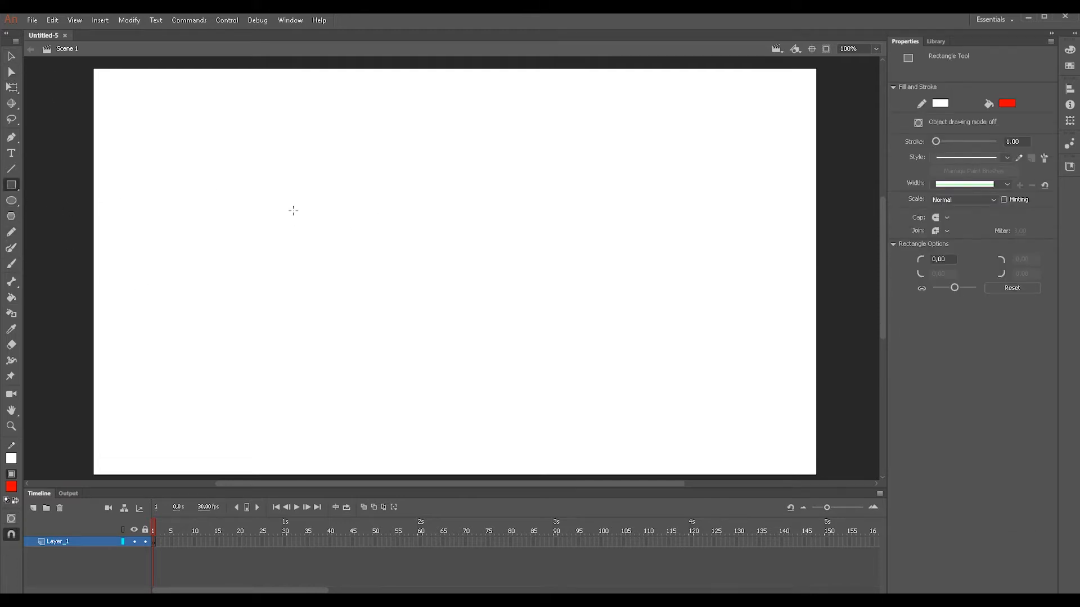
{"action": "left_click_drag", "start_coordinate": [271, 145], "coordinate": [365, 416]}
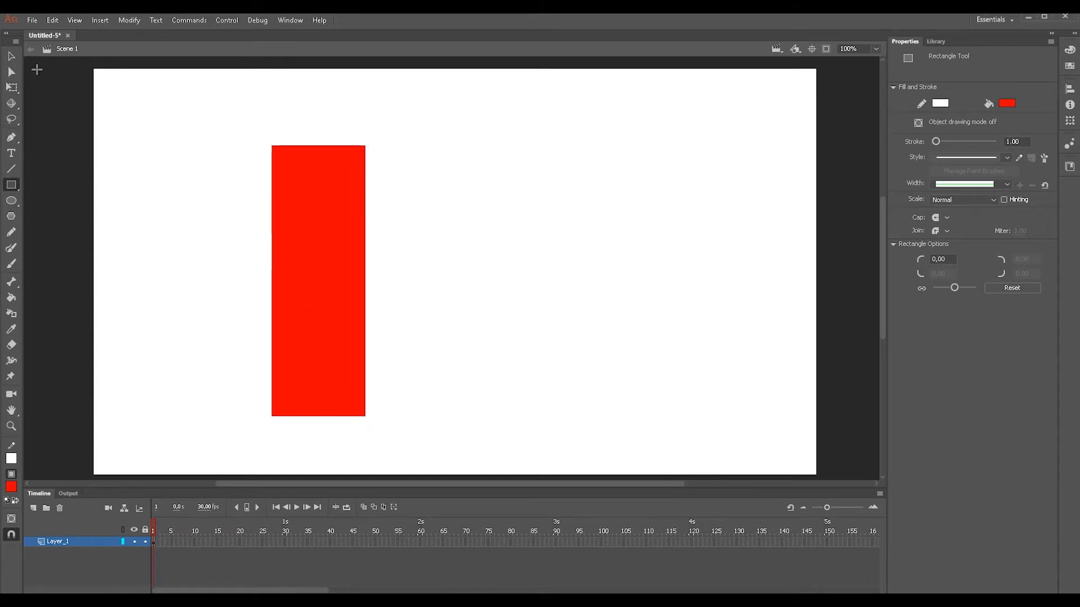
- Recolour the tall rectangle's fill to black with the Paint Bucket
{"action": "left_click", "coordinate": [11, 486]}
{"action": "left_click", "coordinate": [58, 374]}
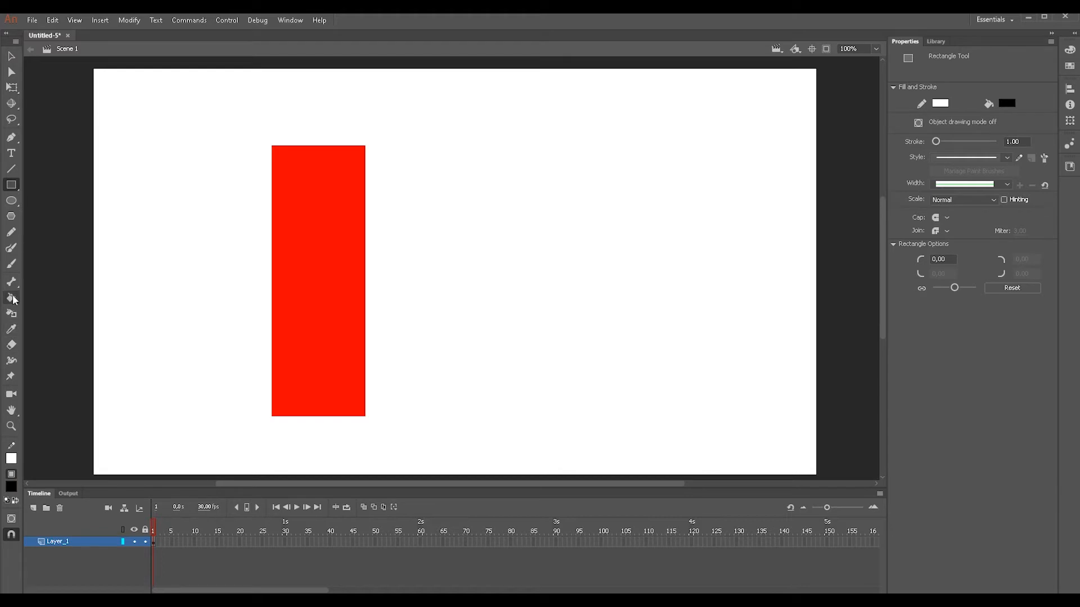
{"action": "left_click", "coordinate": [11, 298]}
{"action": "left_click", "coordinate": [281, 258]}
{"action": "left_click", "coordinate": [12, 57]}
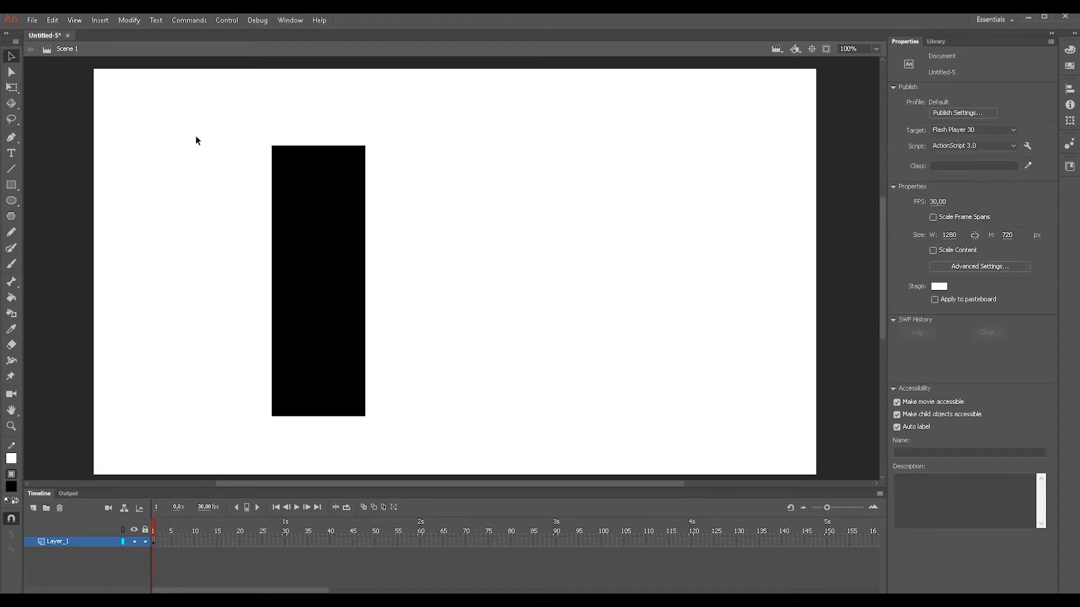
- Move the black rectangle straight up until it sits close to the stage's upper edge
{"action": "mouse_move", "coordinate": [880, 264]}
{"action": "left_mouse_down"}
{"action": "mouse_move", "coordinate": [882, 280]}
{"action": "mouse_move", "coordinate": [883, 250]}
{"action": "left_mouse_up"}
{"action": "left_click", "coordinate": [323, 288]}
{"action": "left_click_drag", "start_coordinate": [330, 277], "coordinate": [321, 210]}
{"action": "left_click", "coordinate": [394, 254]}
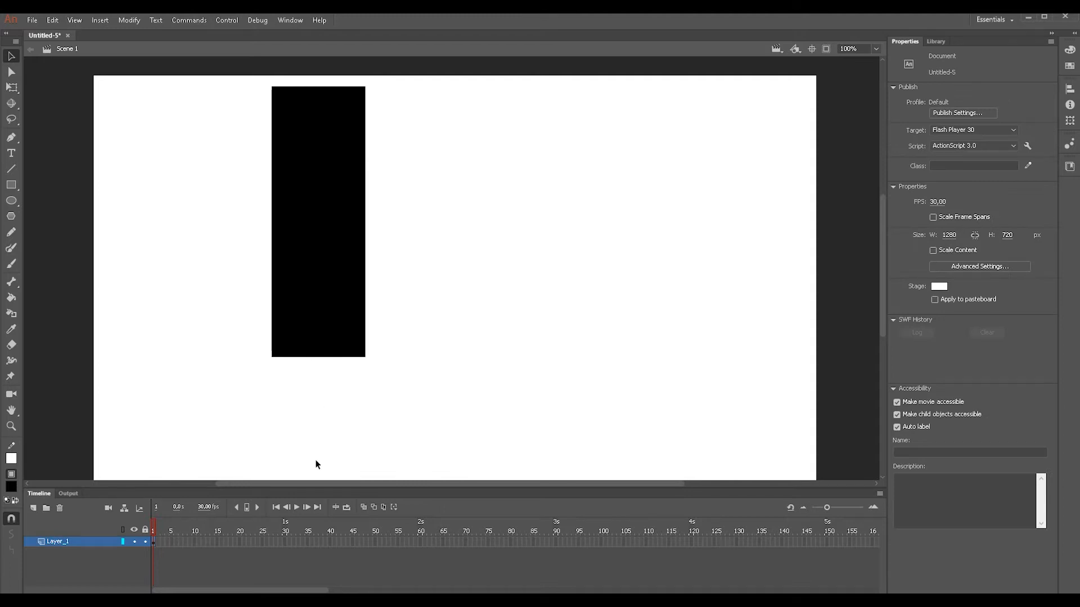
- Draw a narrow black pole about 54 by 177 px below the traffic light body and centre it against the body's lower edge
{"action": "left_click", "coordinate": [10, 184]}
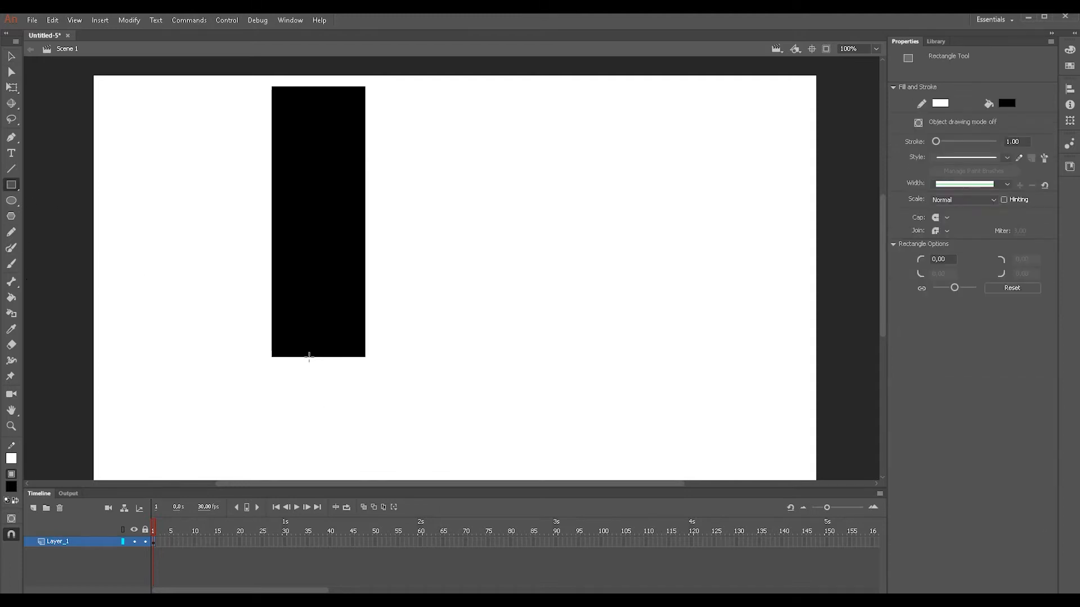
{"action": "left_click_drag", "start_coordinate": [305, 356], "coordinate": [336, 457]}
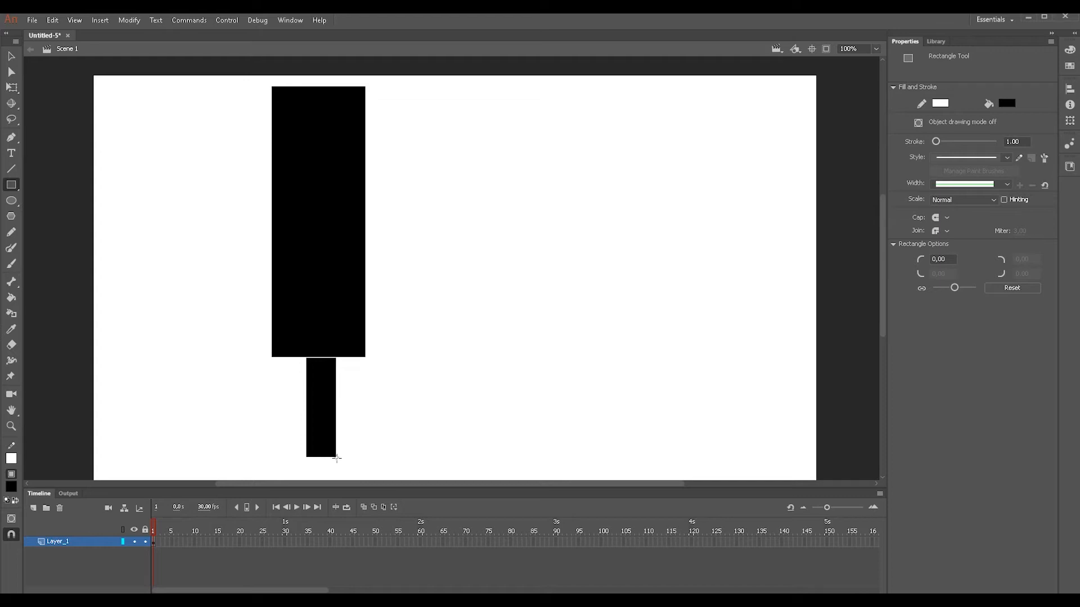
{"action": "key", "text": "v"}
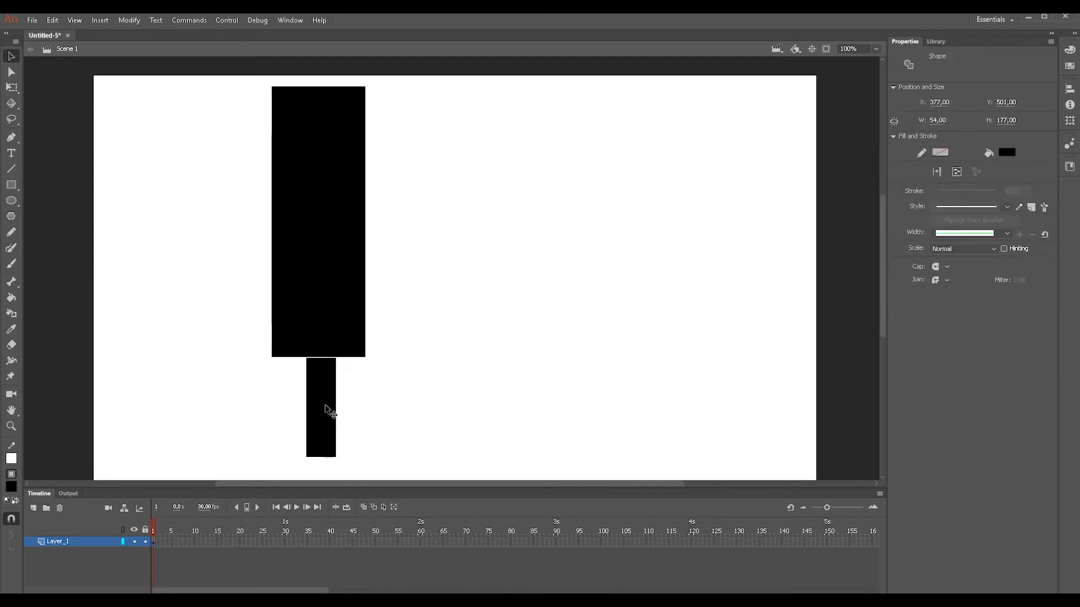
{"action": "left_click", "coordinate": [326, 408]}
{"action": "left_click_drag", "start_coordinate": [328, 413], "coordinate": [325, 412]}
{"action": "left_click", "coordinate": [357, 431]}
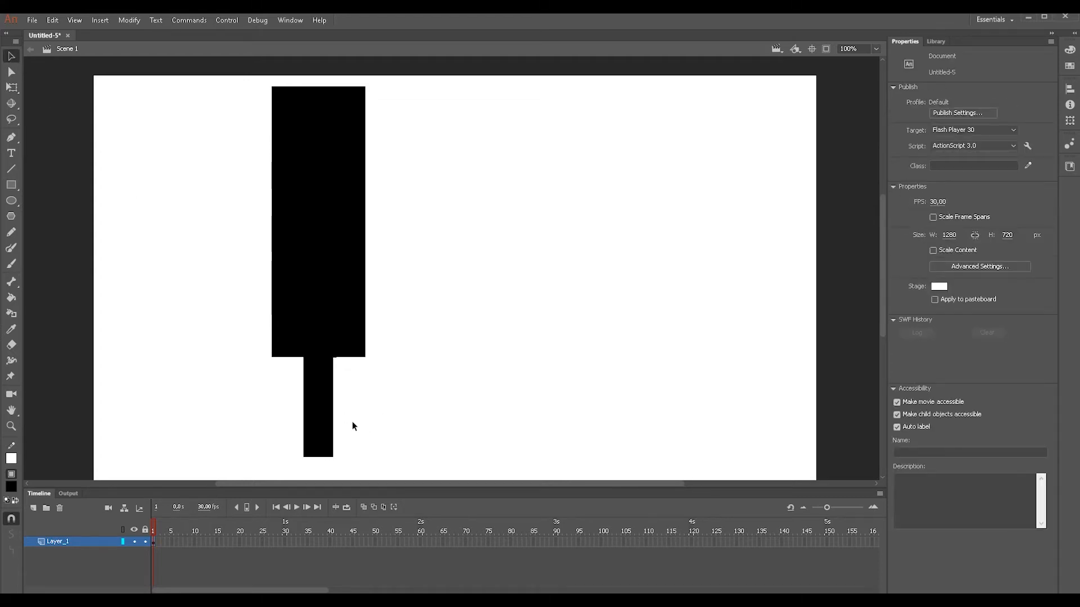
- Nudge the body and pole together slightly to the right
{"action": "key", "text": "ctrl+a"}
{"action": "key", "text": "Right"}
{"action": "key", "text": "Right"}
{"action": "key", "text": "Right"}
{"action": "left_click", "coordinate": [511, 371]}
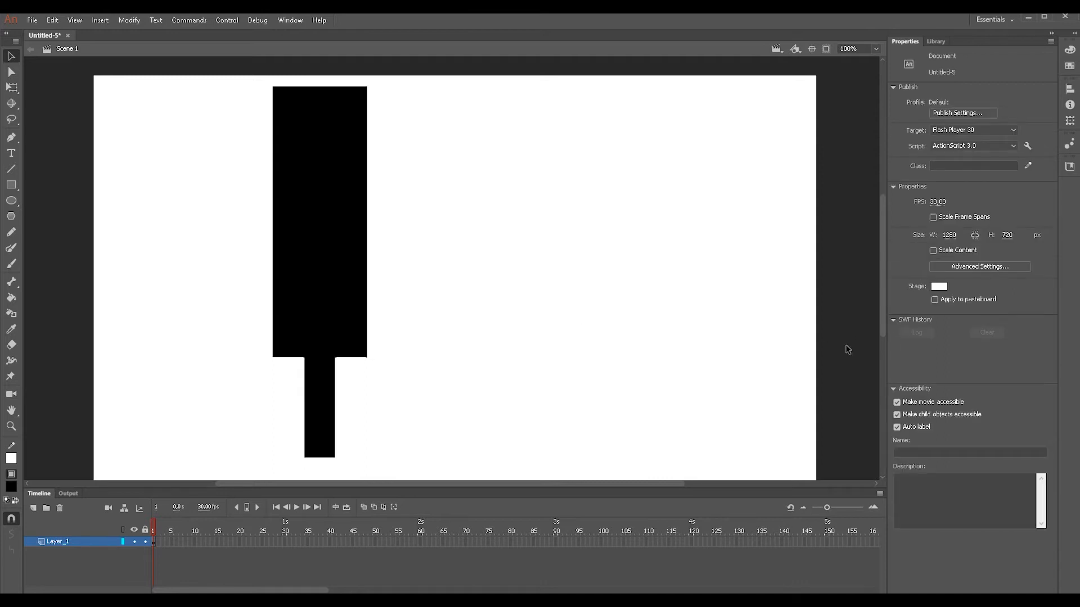
{"action": "left_click_drag", "start_coordinate": [881, 323], "coordinate": [881, 325]}
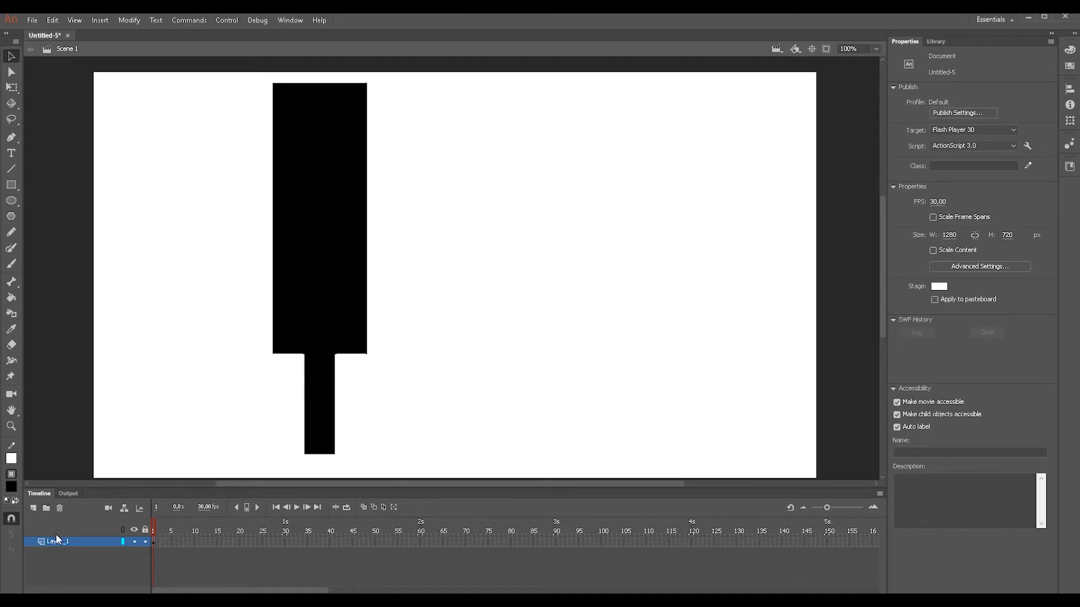
- Add three layers above Layer_1 and name them, from lowest to highest, kirmizi, sari and yesil
{"action": "left_click", "coordinate": [34, 509]}
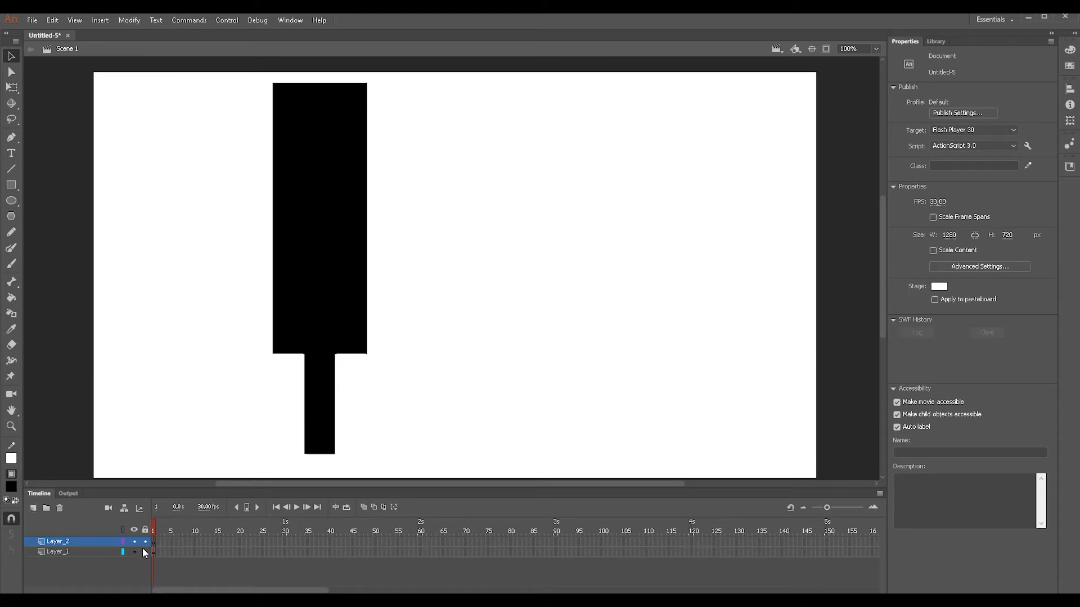
{"action": "double_click", "coordinate": [95, 542]}
{"action": "type", "text": "kirmizi"}
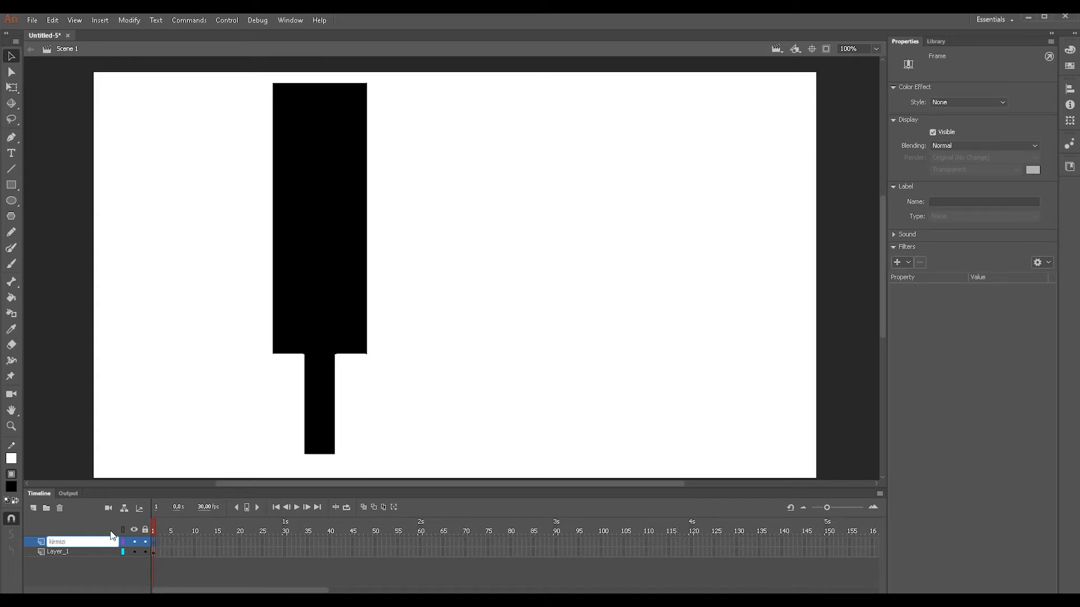
{"action": "left_click", "coordinate": [33, 508]}
{"action": "double_click", "coordinate": [59, 542]}
{"action": "type", "text": "sari"}
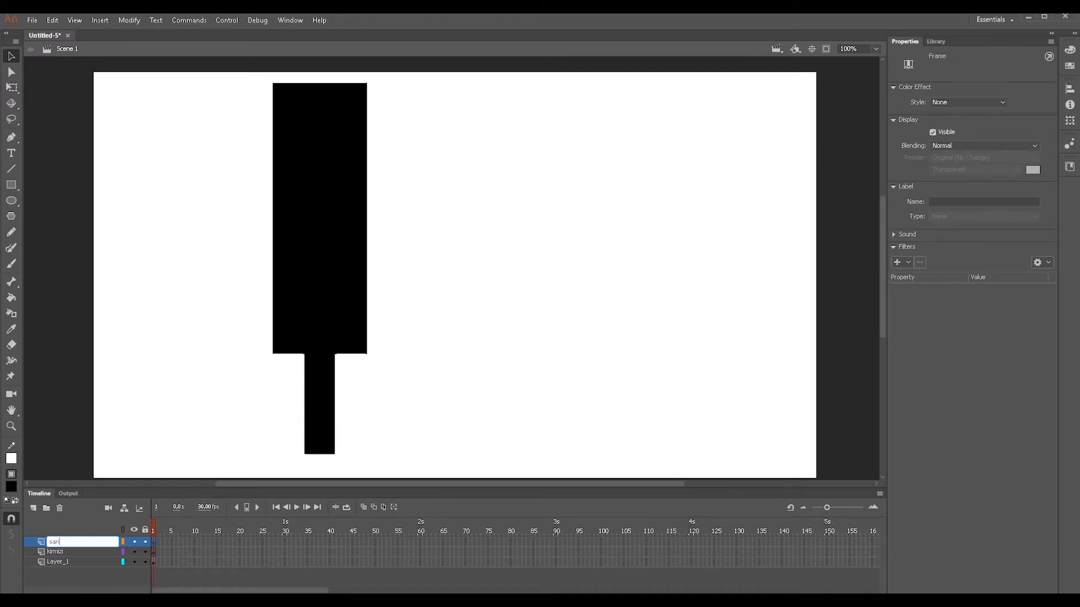
{"action": "key", "text": "Return"}
{"action": "left_click", "coordinate": [33, 507]}
{"action": "double_click", "coordinate": [52, 541]}
{"action": "type", "text": "yes"}
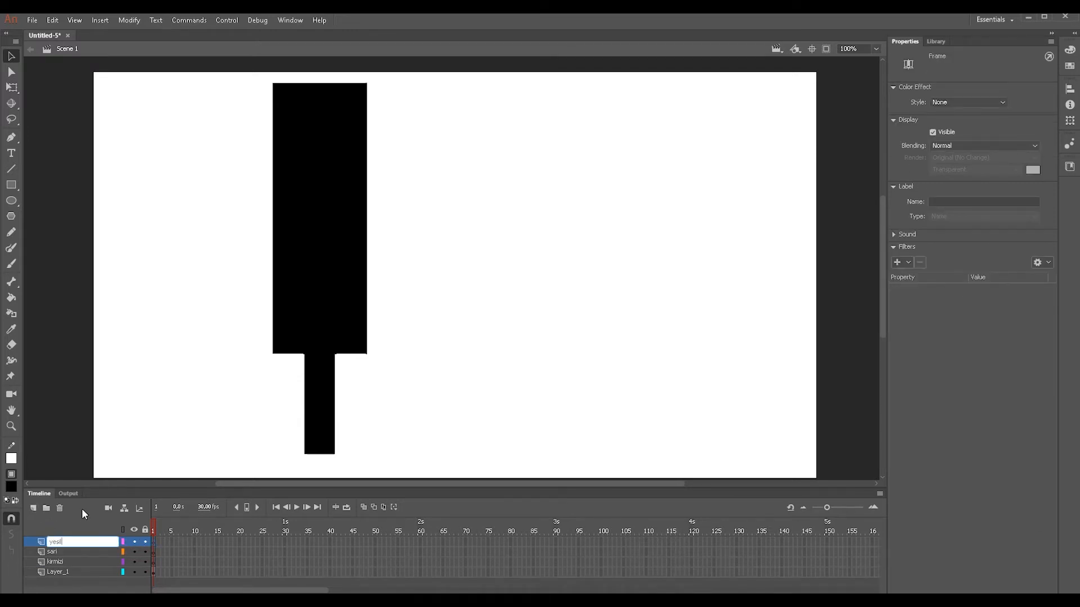
{"action": "type", "text": "il"}
{"action": "left_click", "coordinate": [131, 478]}
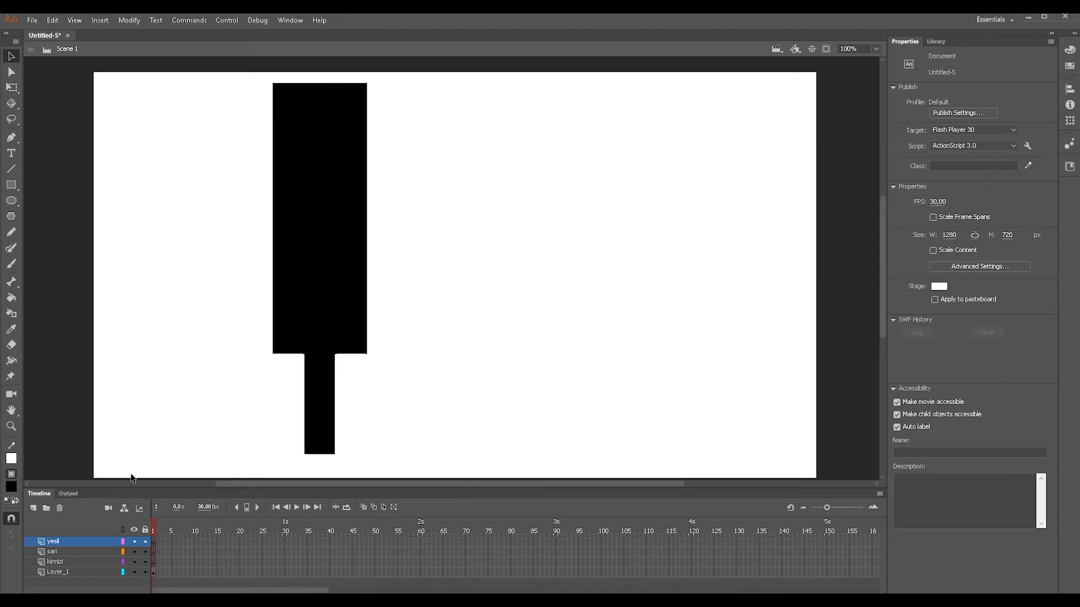
- On frame 1 of the kirmizi layer, draw a circle about 109 px in diameter beside the body and fill it light grey #CCCCCC
{"action": "left_click", "coordinate": [156, 562]}
{"action": "left_click", "coordinate": [11, 201]}
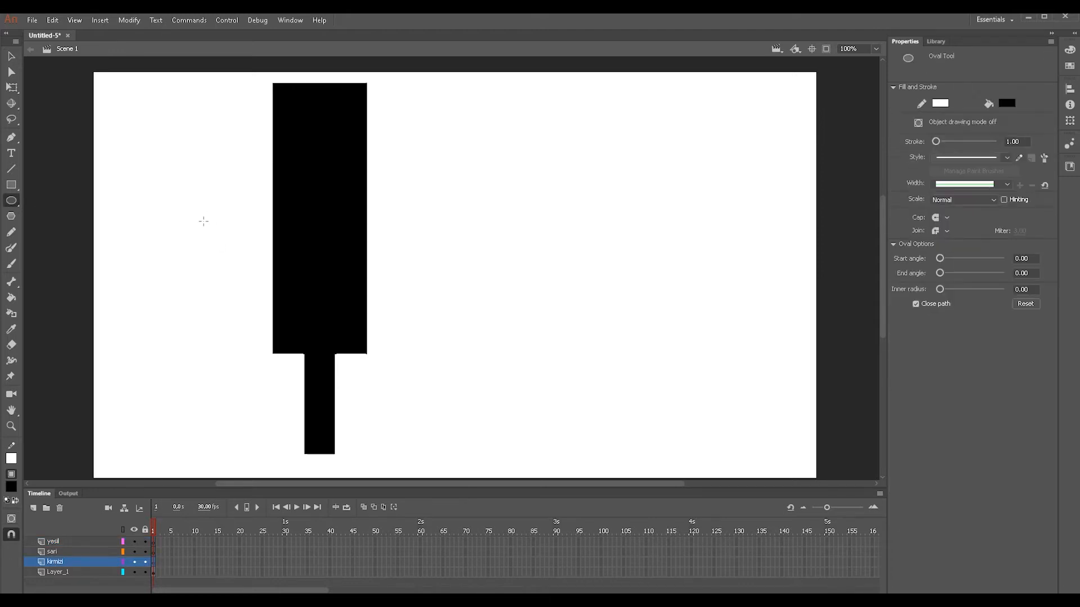
{"action": "left_click_drag", "start_coordinate": [143, 200], "coordinate": [205, 238]}
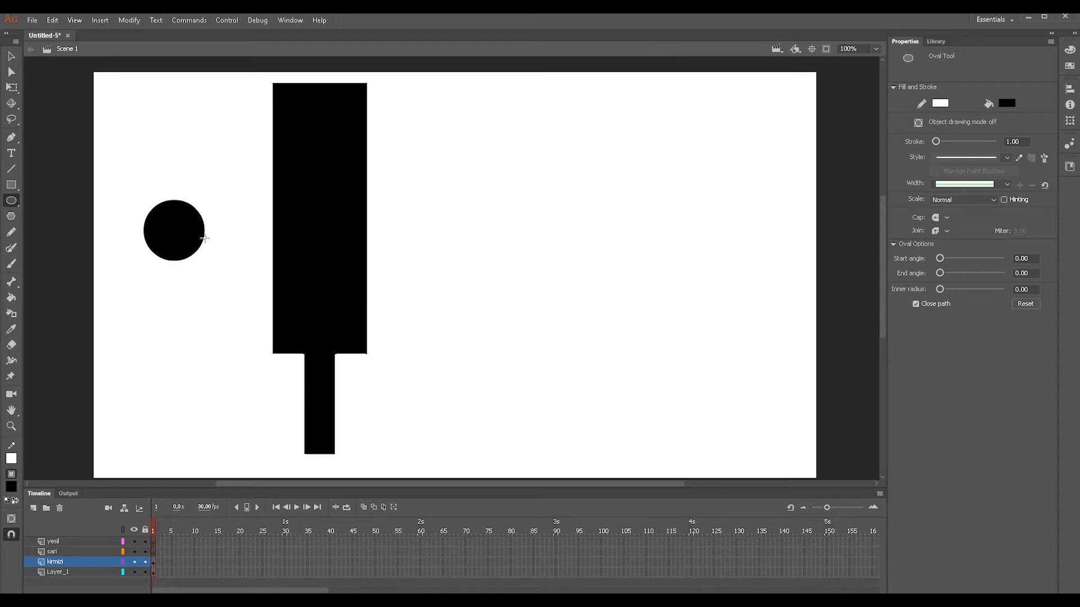
{"action": "left_click", "coordinate": [11, 486]}
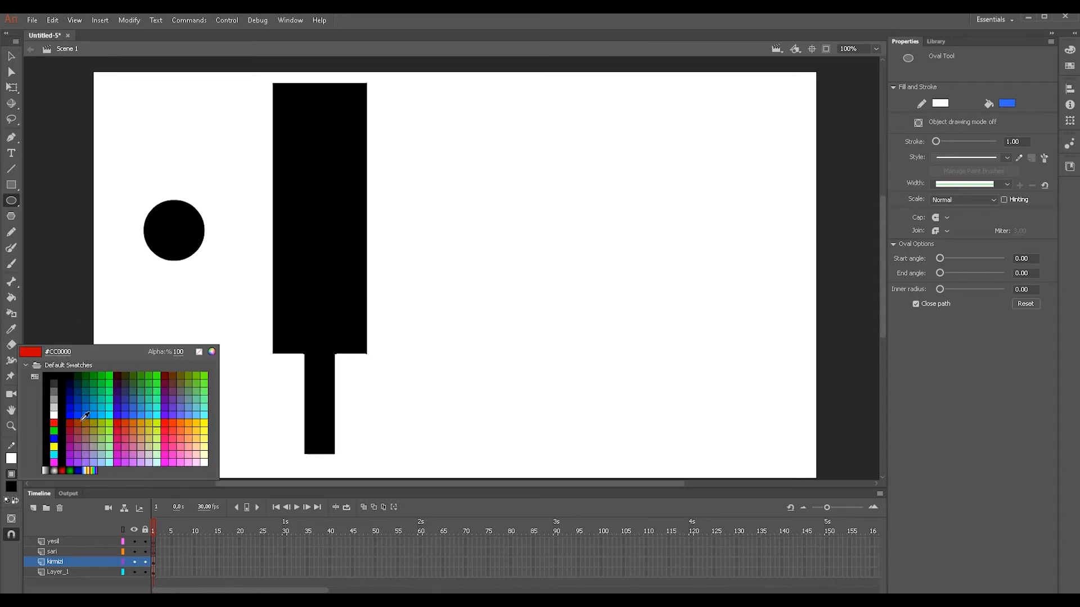
{"action": "left_click", "coordinate": [54, 406]}
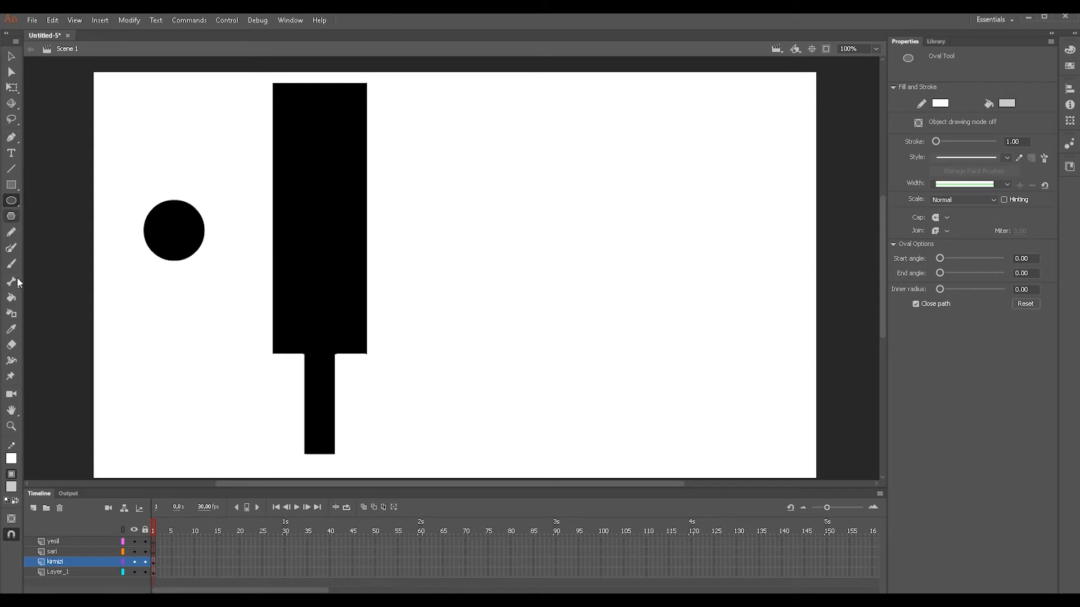
{"action": "left_click", "coordinate": [11, 300]}
{"action": "left_click", "coordinate": [164, 234]}
- Move the grey circle into the upper part of the black body, centring it horizontally at X 349, Y 65.05
{"action": "key", "text": "v"}
{"action": "left_click", "coordinate": [173, 234]}
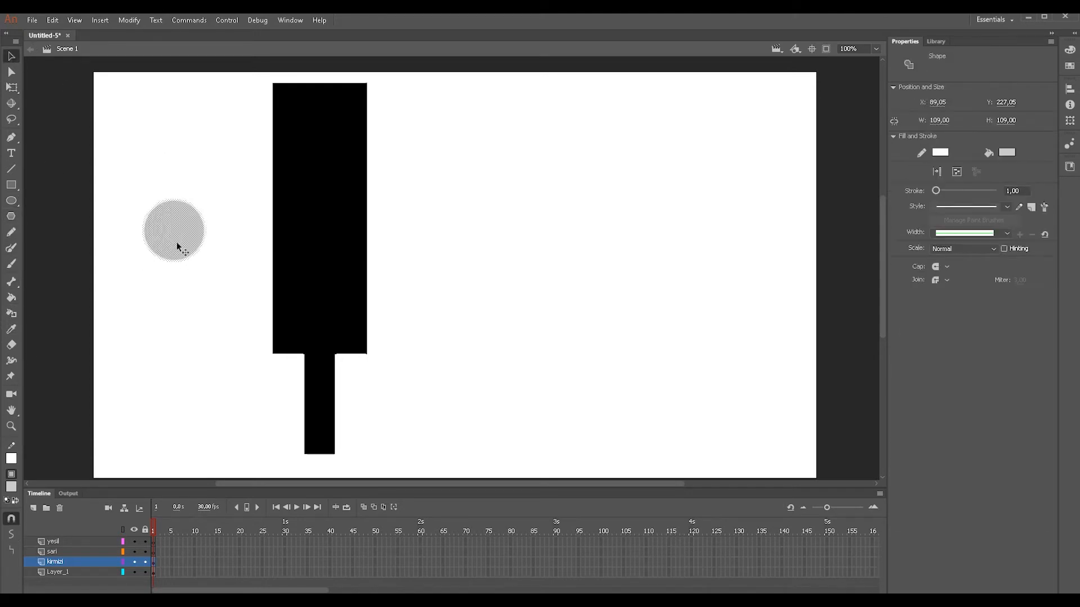
{"action": "left_click_drag", "start_coordinate": [178, 241], "coordinate": [333, 128]}
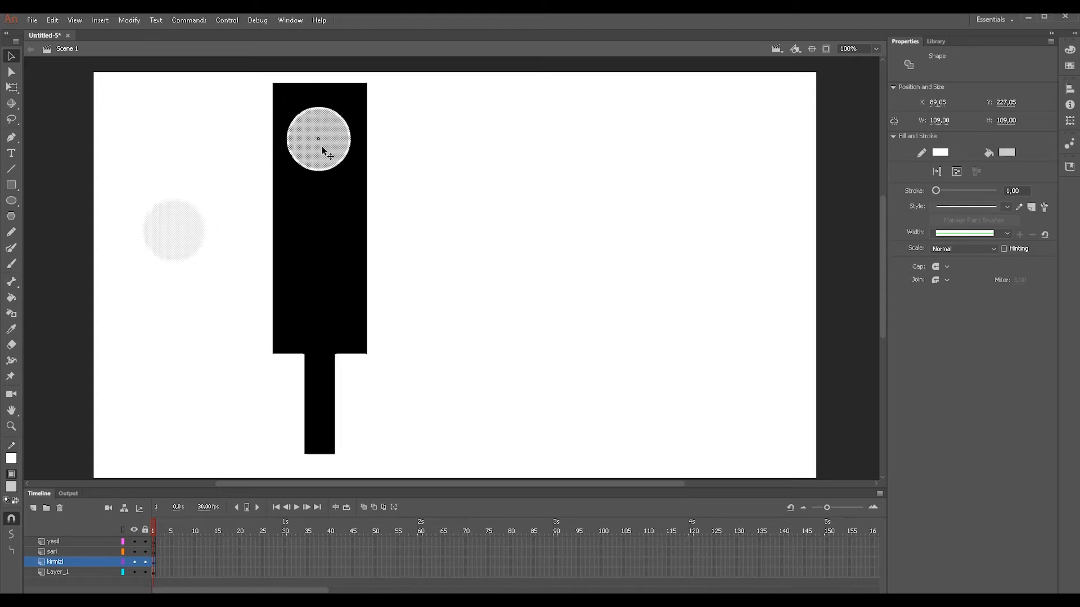
{"action": "key", "text": "Right"}
{"action": "key", "text": "Right"}
{"action": "key", "text": "Right"}
{"action": "key", "text": "Right"}
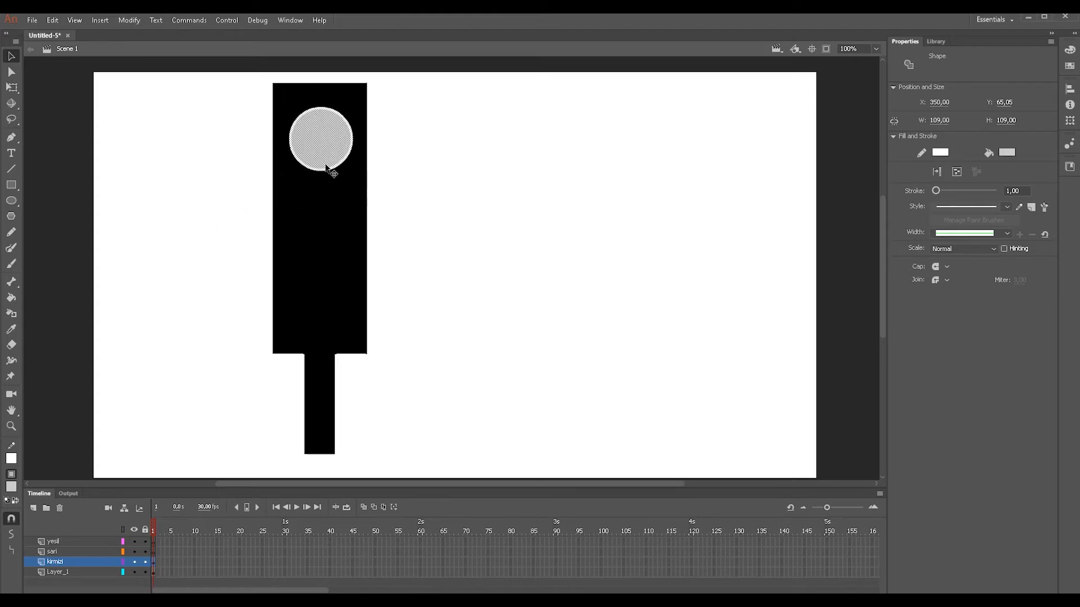
{"action": "key", "text": "Escape"}
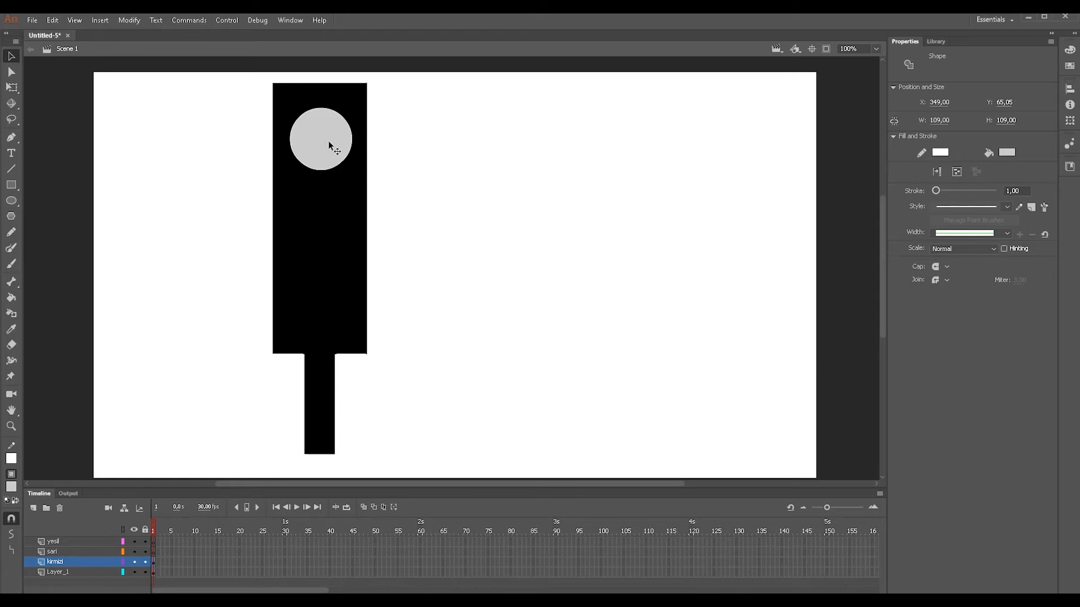
- Copy the grey circle with its outline to frame 1 of the sari layer and place it directly below the first circle
{"action": "double_click", "coordinate": [324, 137]}
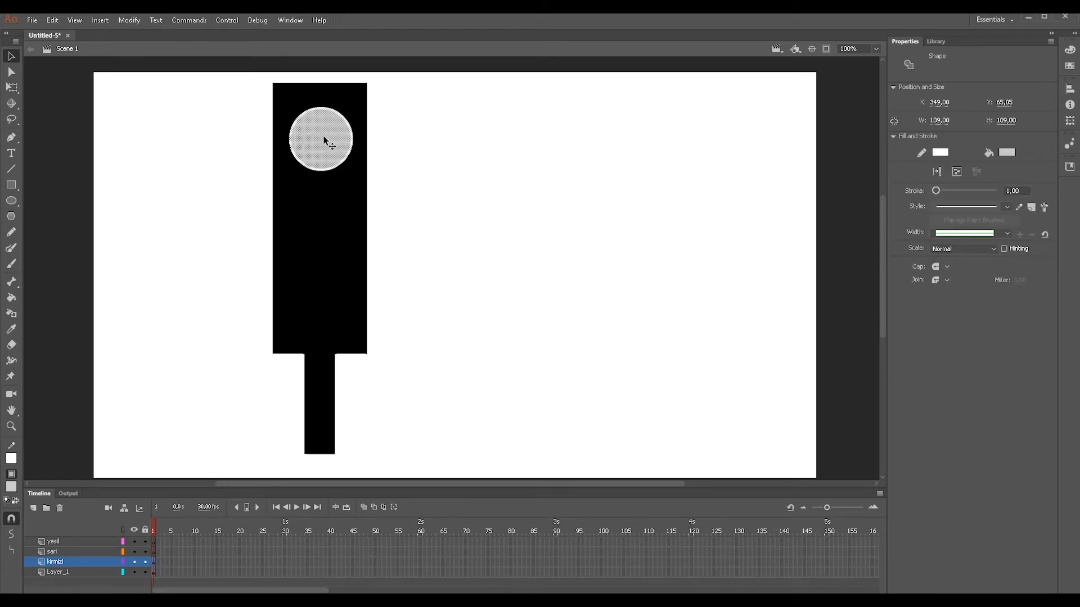
{"action": "left_click", "coordinate": [155, 556]}
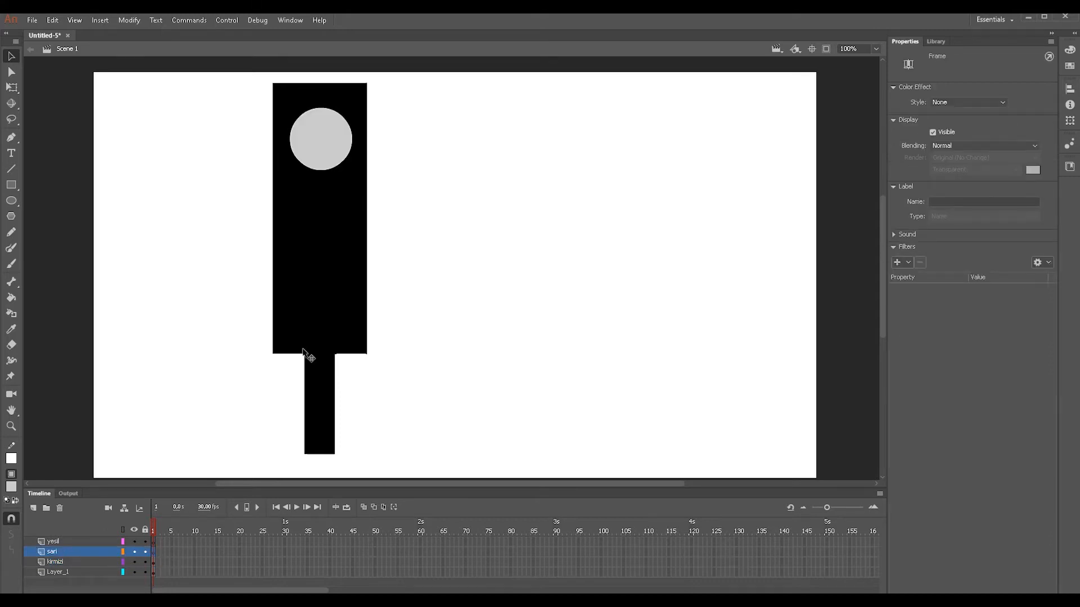
{"action": "key", "text": "ctrl+v"}
{"action": "left_click_drag", "start_coordinate": [465, 287], "coordinate": [325, 228]}
- Paste a third grey circle on frame 1 of the yesil layer and align it below the middle one with even spacing
{"action": "left_click", "coordinate": [154, 541]}
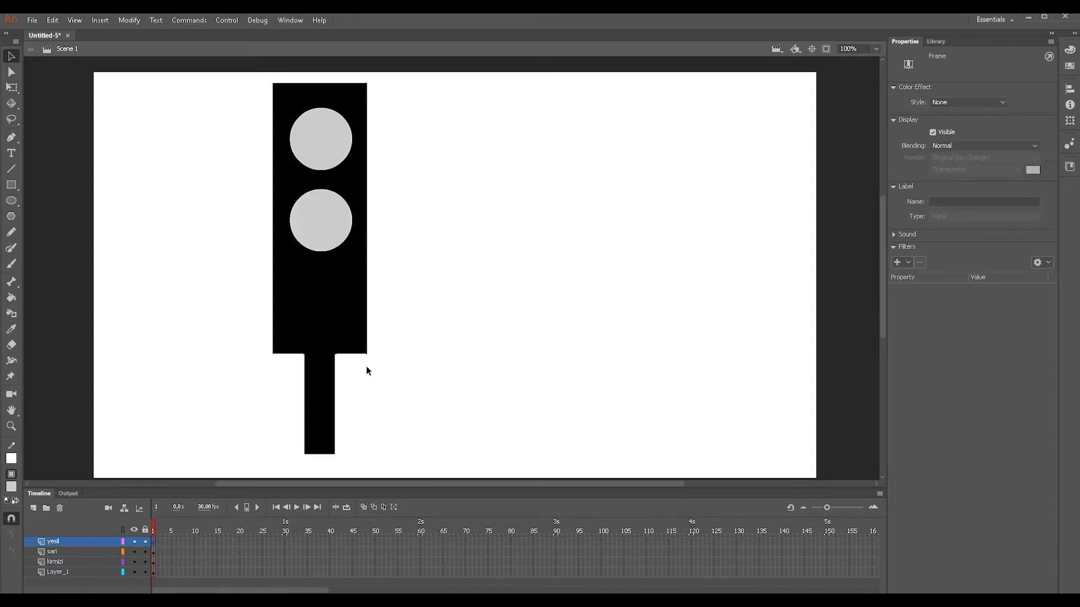
{"action": "key", "text": "ctrl+v"}
{"action": "left_click_drag", "start_coordinate": [477, 271], "coordinate": [344, 298]}
{"action": "key", "text": "Down"}
{"action": "key", "text": "Down"}
{"action": "key", "text": "Down"}
{"action": "key", "text": "Down"}
{"action": "key", "text": "Down"}
{"action": "key", "text": "Down"}
{"action": "left_click", "coordinate": [217, 552]}
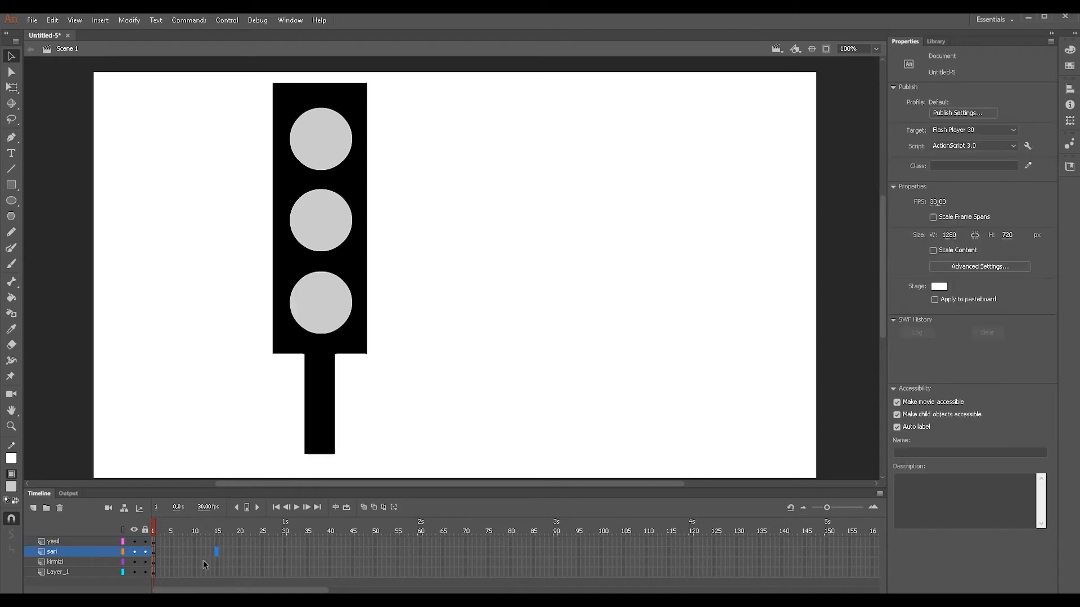
- Insert a keyframe at frame 20 of the kirmizi layer
{"action": "left_click", "coordinate": [153, 562]}
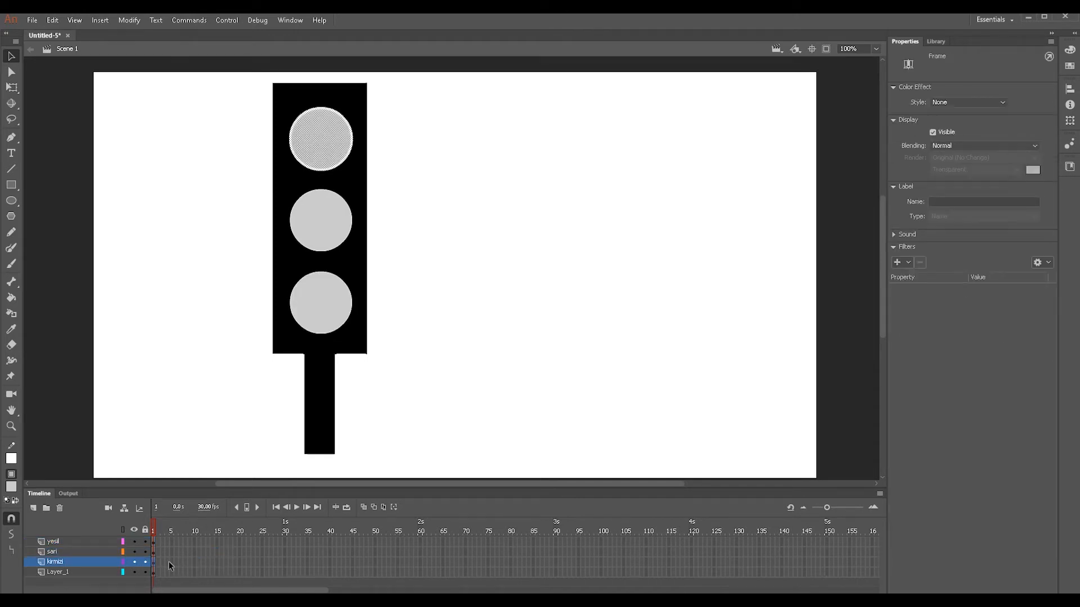
{"action": "left_click", "coordinate": [239, 561]}
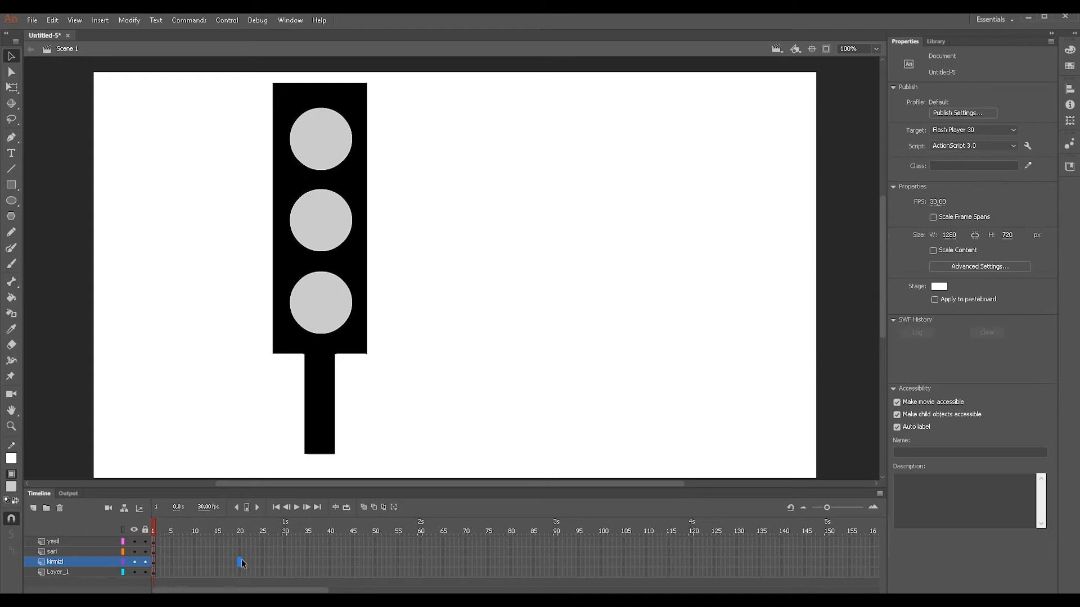
{"action": "key", "text": "F6"}
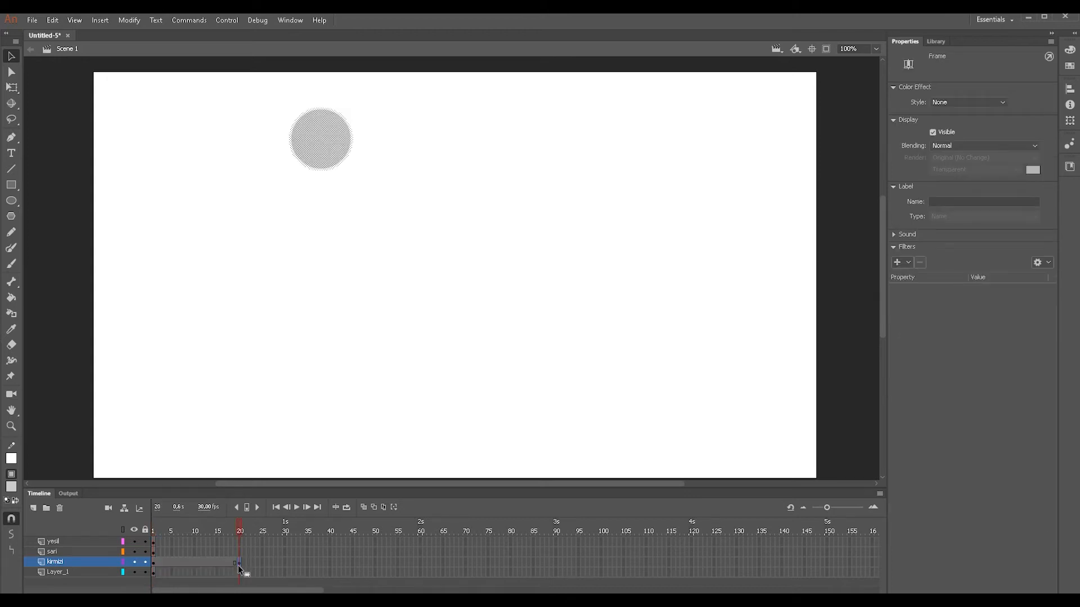
- Extend the Layer_1, sari and yesil layers to frame 20 with regular frames
{"action": "left_click", "coordinate": [239, 572]}
{"action": "key", "text": "F5"}
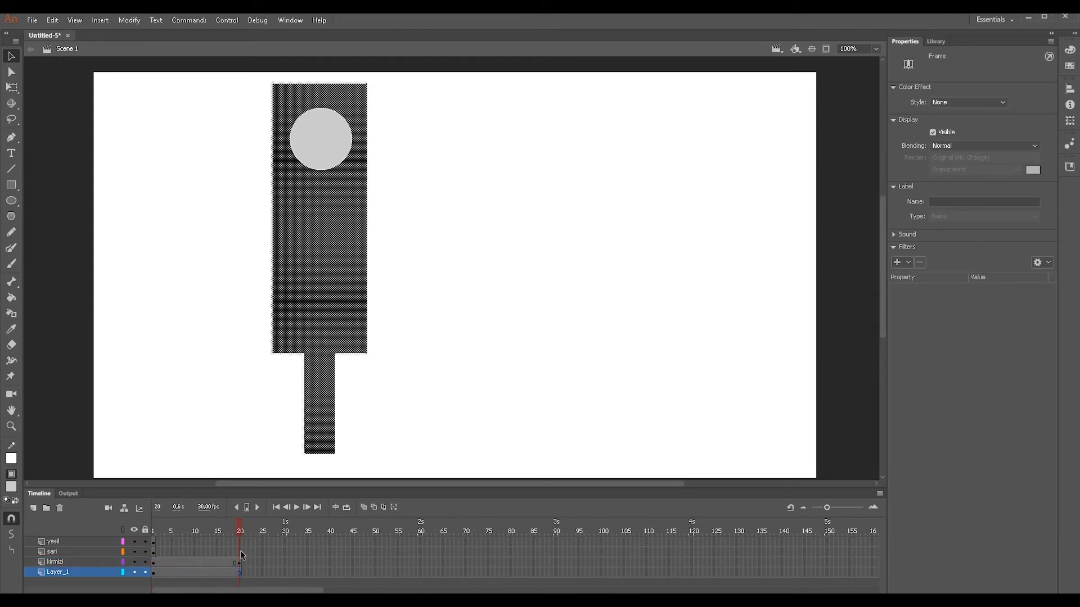
{"action": "left_click", "coordinate": [240, 552]}
{"action": "key", "text": "F5"}
{"action": "left_click", "coordinate": [239, 542]}
{"action": "key", "text": "F5"}
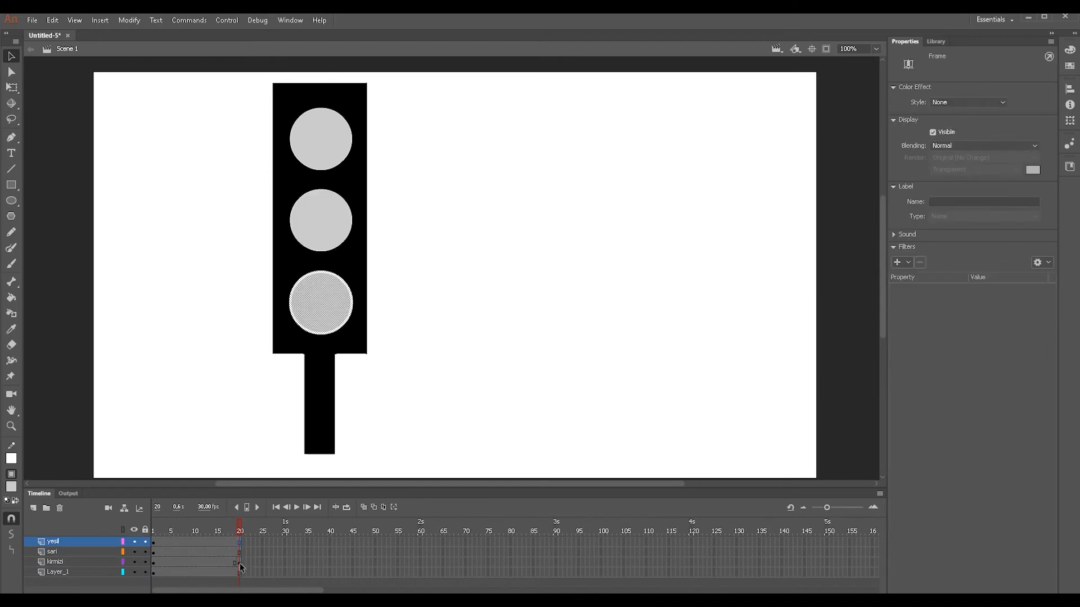
- Insert a keyframe at frame 60 of the kirmizi layer
{"action": "left_click", "coordinate": [240, 563]}
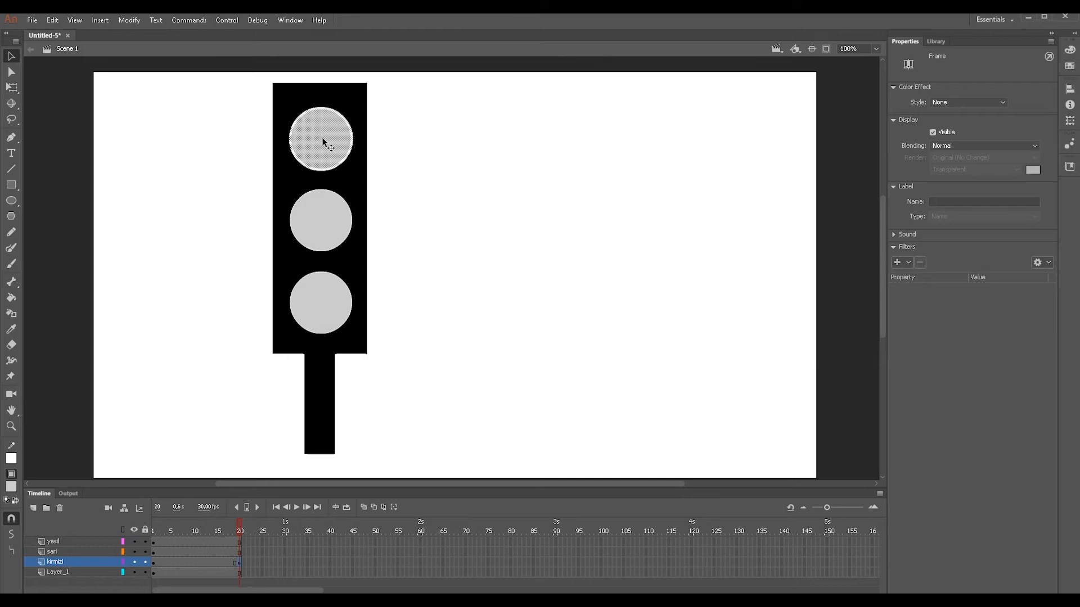
{"action": "left_click", "coordinate": [420, 561]}
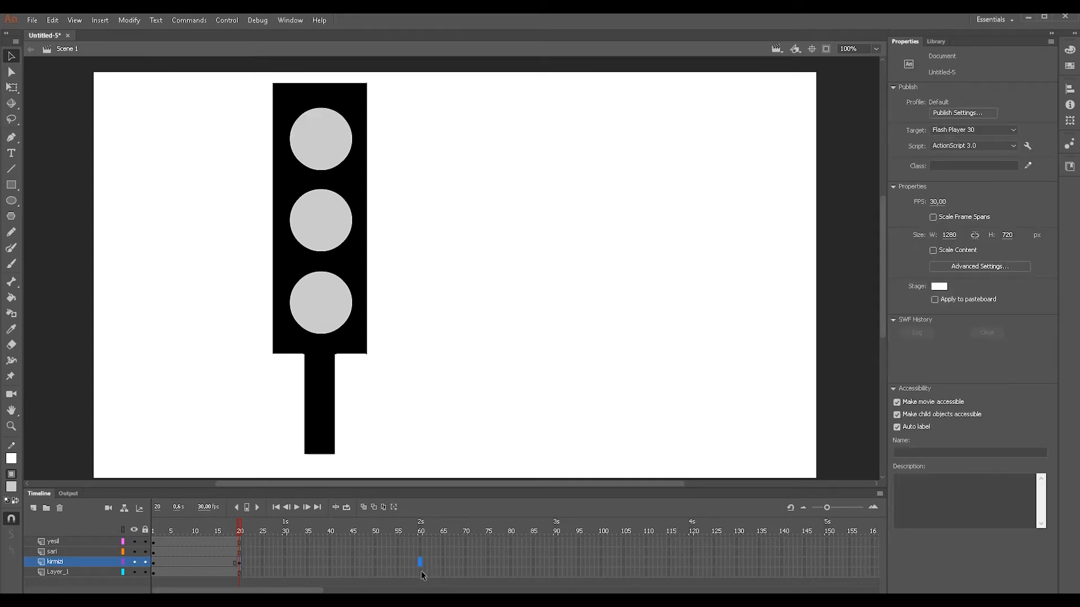
{"action": "key", "text": "F6"}
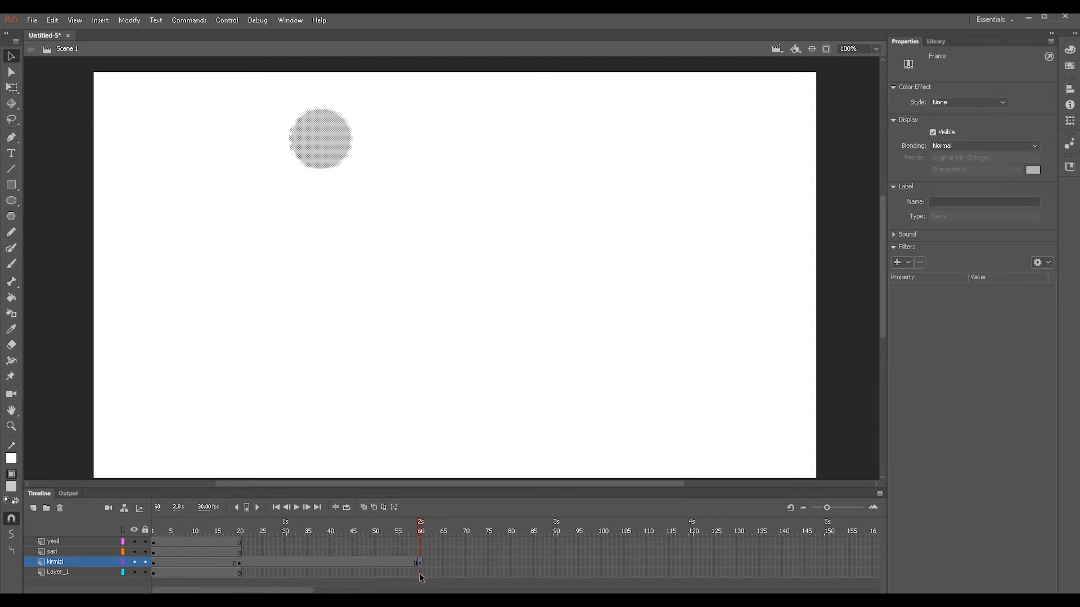
- Extend the Layer_1, sari and yesil layers to frame 60 with regular frames
{"action": "left_click", "coordinate": [420, 572]}
{"action": "key", "text": "F5"}
{"action": "left_click", "coordinate": [420, 550]}
{"action": "key", "text": "F5"}
{"action": "left_click", "coordinate": [420, 542]}
{"action": "key", "text": "F5"}
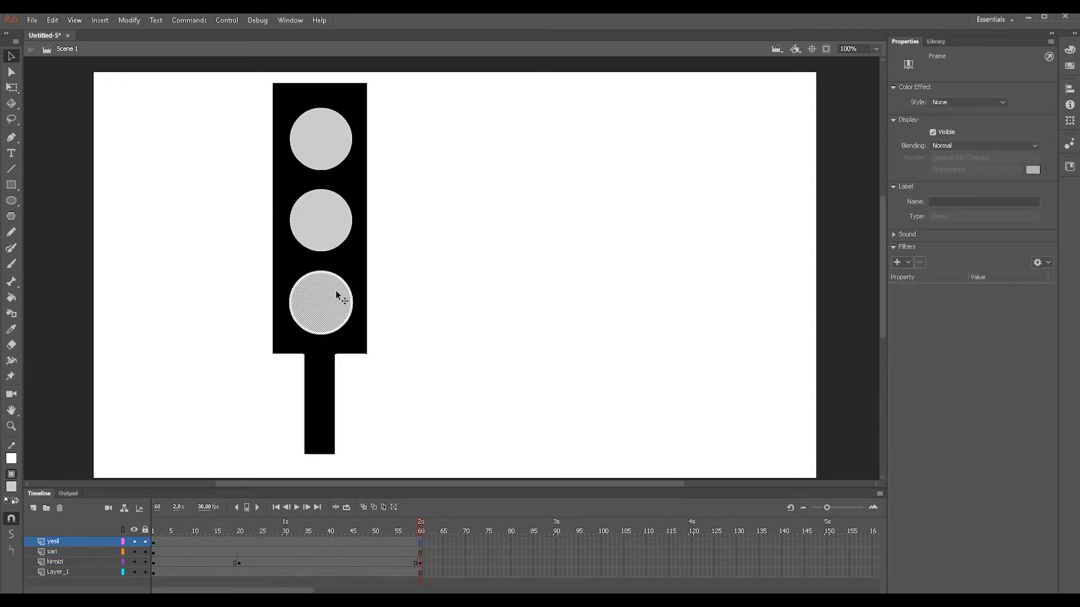
- Fill the upper circle with red #FF0000 at frame 60 of the kirmizi layer and scrub the timeline to check it
{"action": "left_click", "coordinate": [420, 562]}
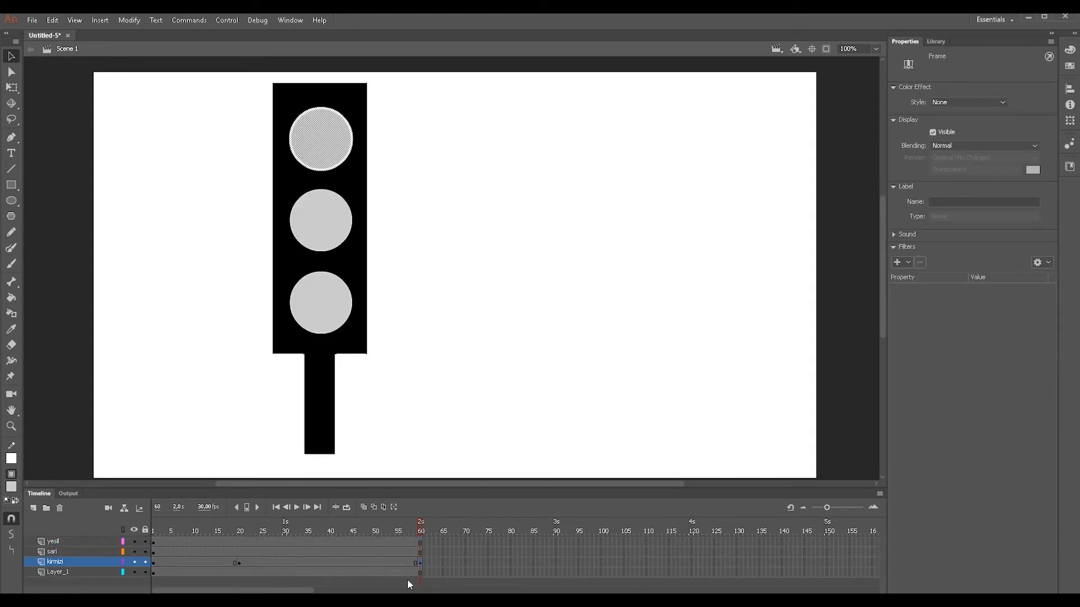
{"action": "left_click", "coordinate": [12, 488]}
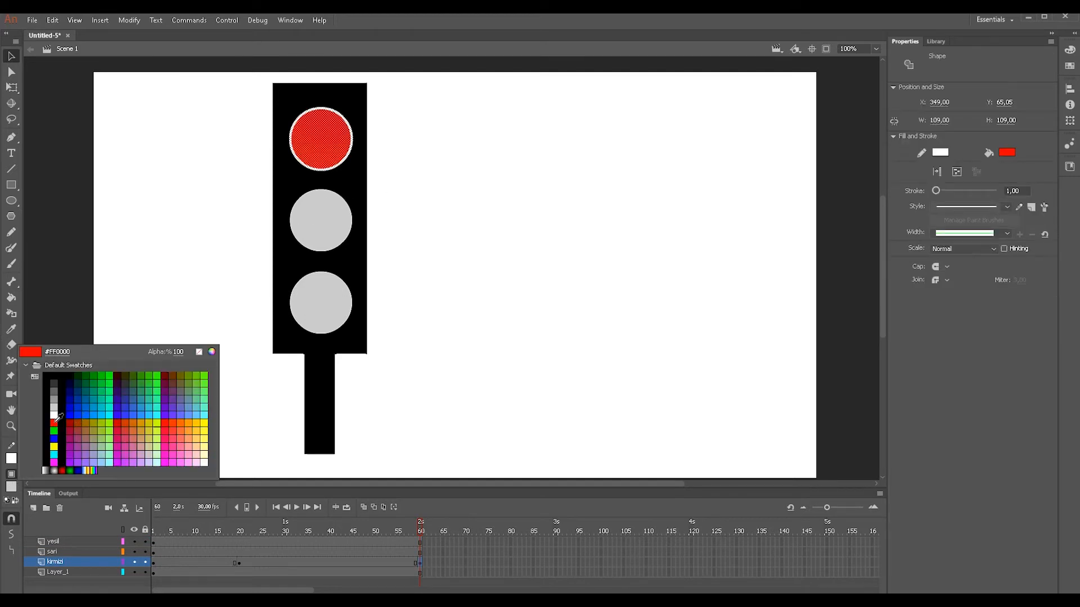
{"action": "left_click", "coordinate": [56, 425]}
{"action": "left_click_drag", "start_coordinate": [423, 535], "coordinate": [236, 527]}
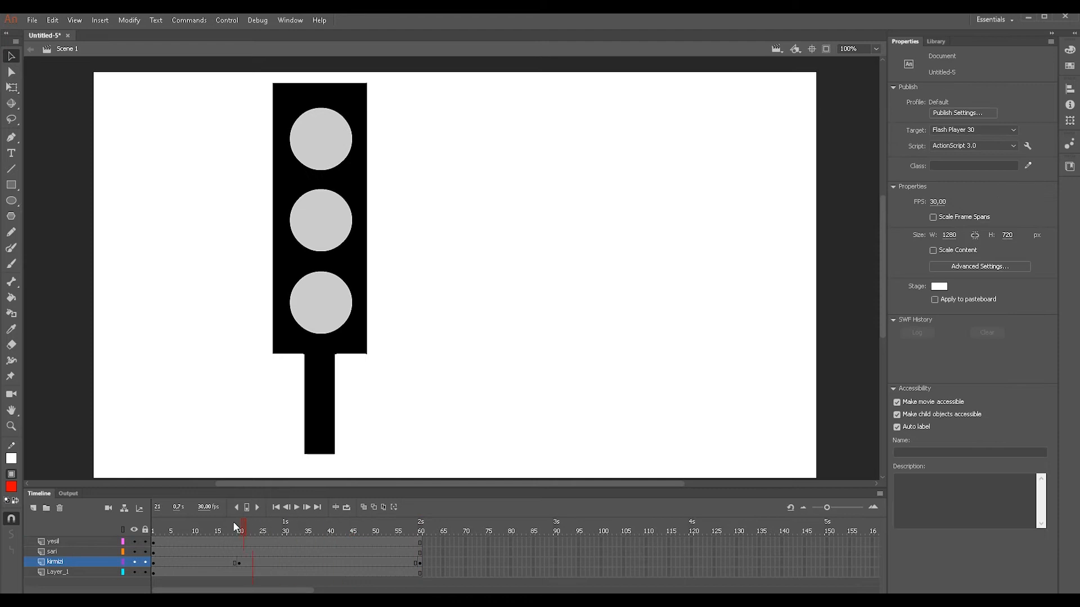
{"action": "left_click_drag", "start_coordinate": [147, 524], "coordinate": [422, 521]}
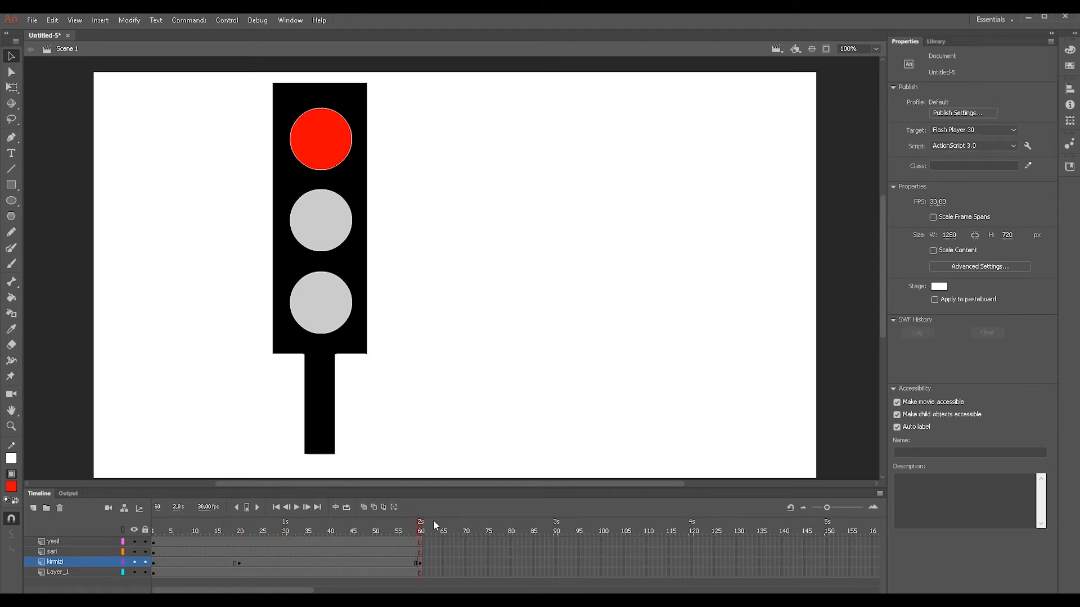
- Copy the grey lamp from frame 19 of the kirmizi layer to frame 100 and extend the yesil, sari and Layer_1 layers to frame 100
{"action": "left_click", "coordinate": [235, 562]}
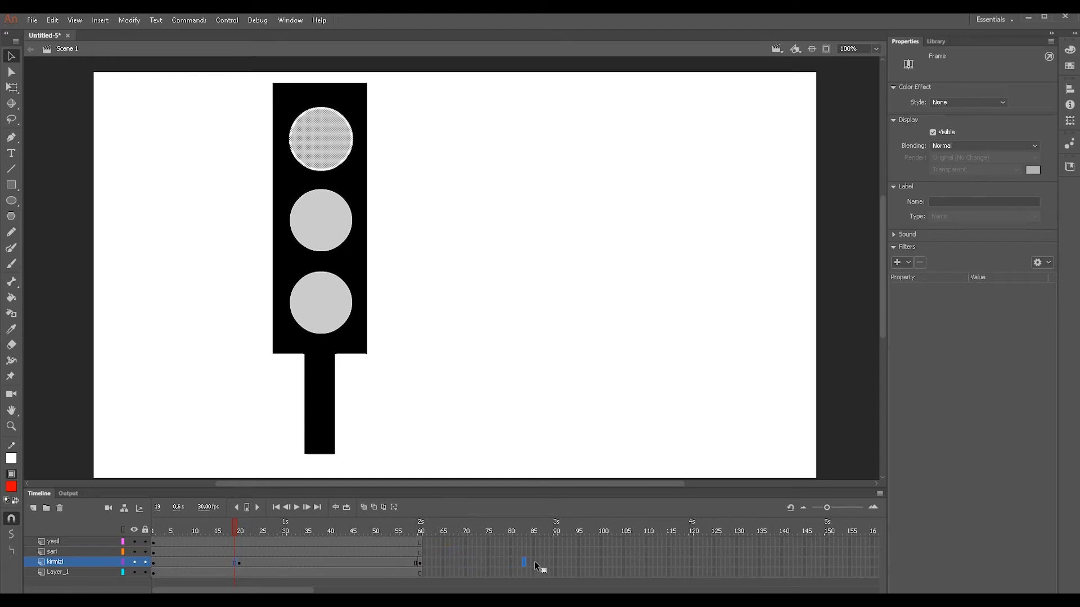
{"action": "left_click_drag", "start_coordinate": [584, 564], "coordinate": [601, 562]}
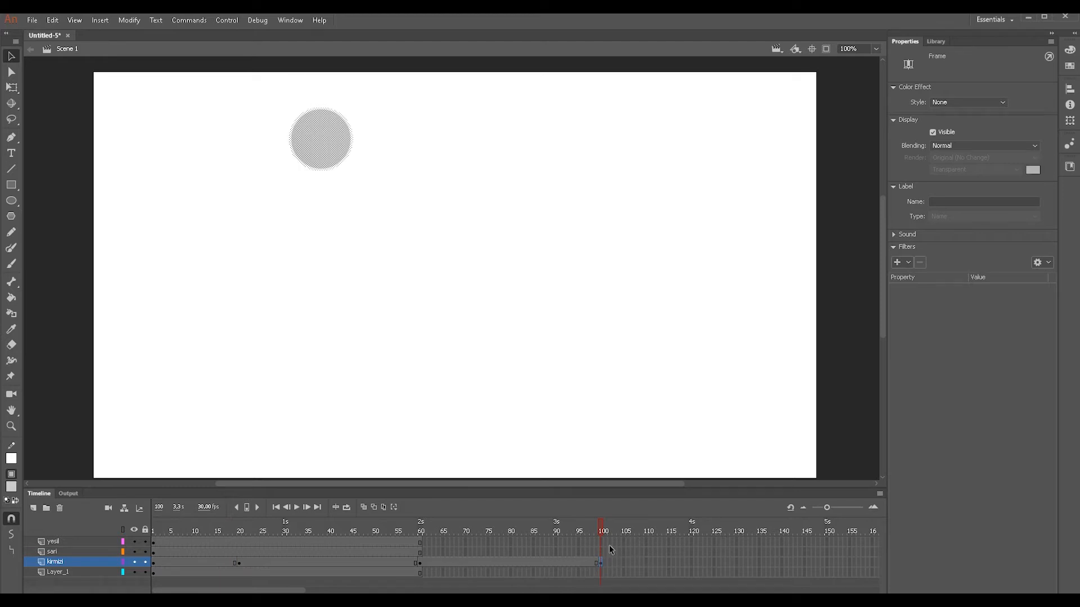
{"action": "left_click", "coordinate": [601, 544]}
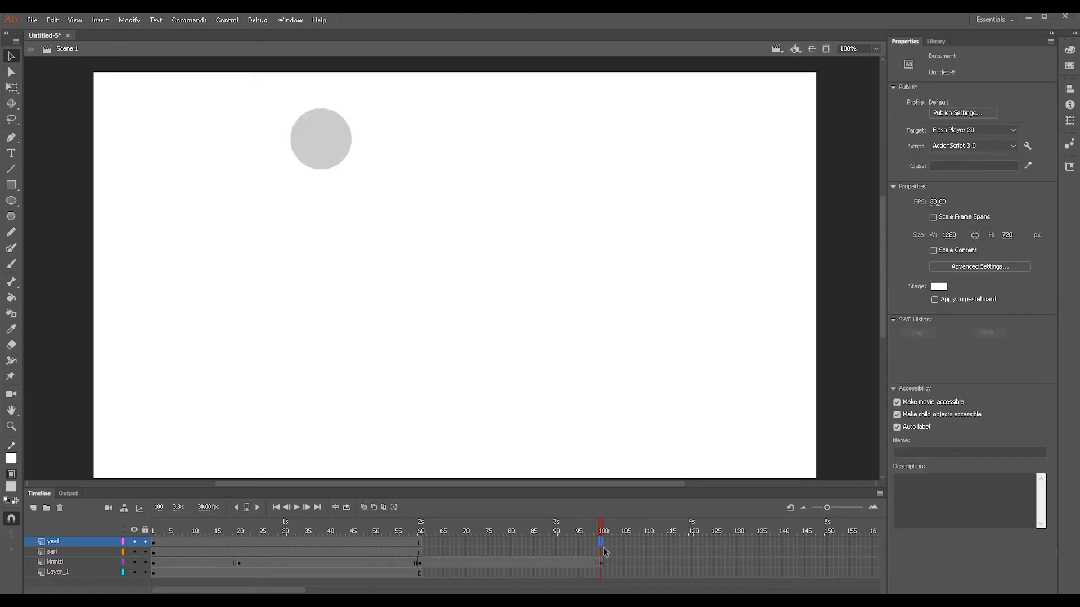
{"action": "key", "text": "F5"}
{"action": "left_click", "coordinate": [601, 553]}
{"action": "key", "text": "F5"}
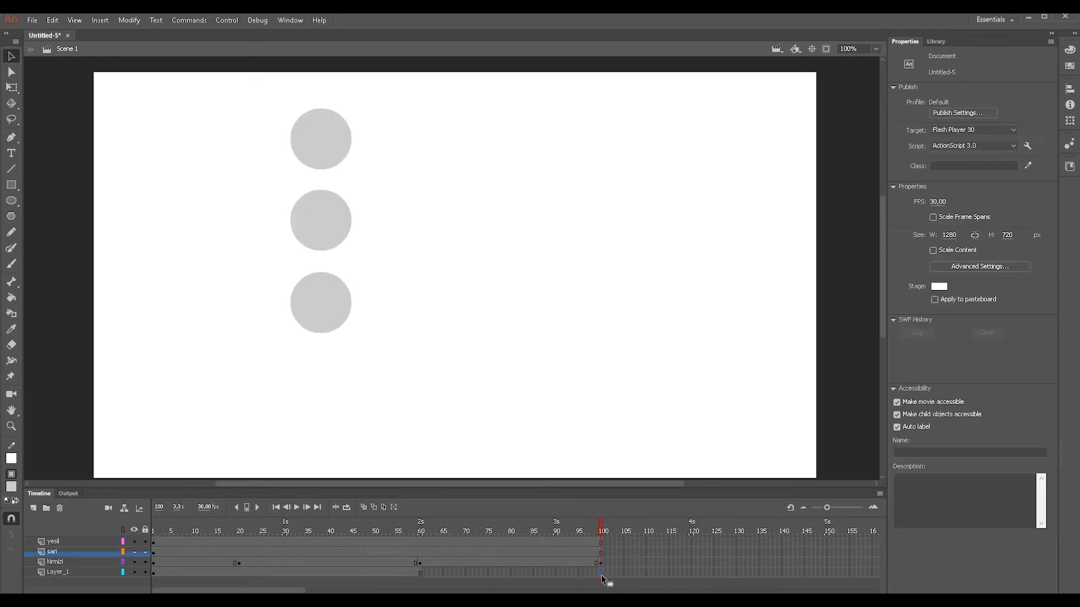
{"action": "left_click", "coordinate": [601, 573]}
{"action": "key", "text": "F5"}
{"action": "key", "text": "Return"}
{"action": "left_click", "coordinate": [243, 532]}
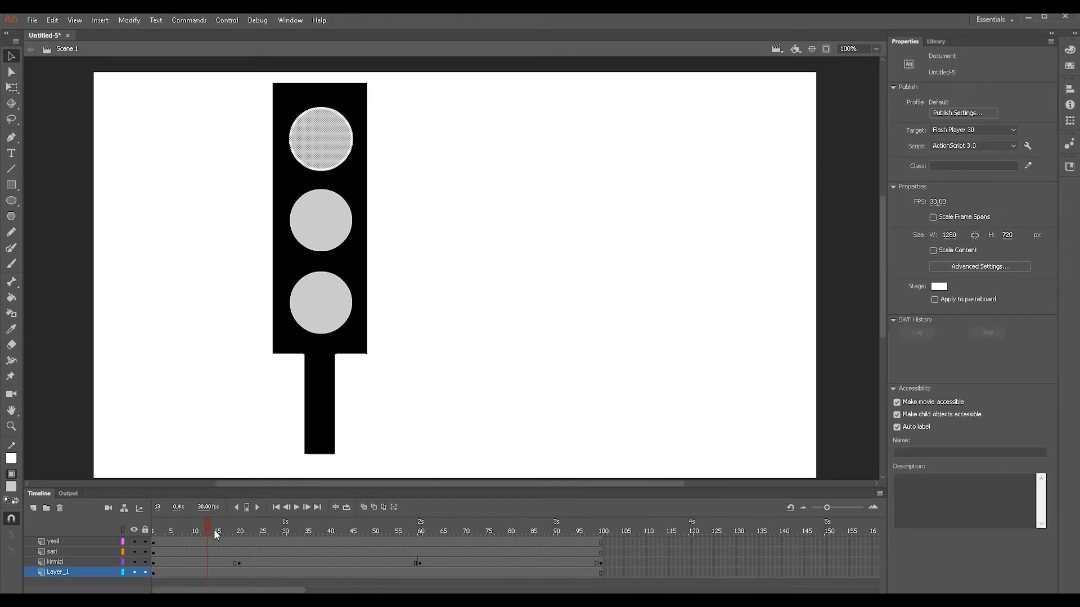
{"action": "left_click_drag", "start_coordinate": [347, 526], "coordinate": [495, 525]}
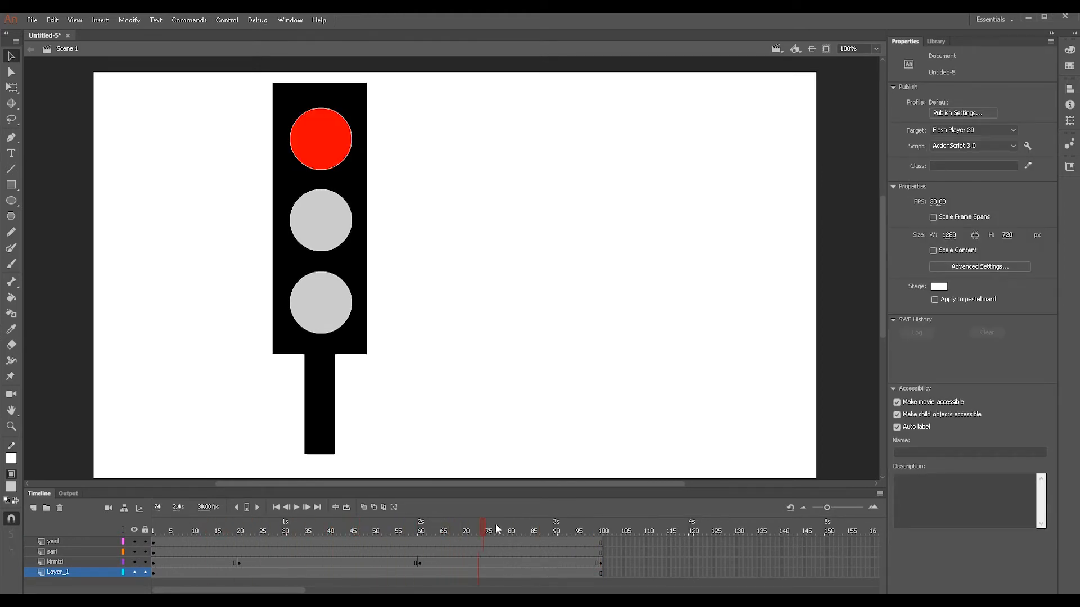
{"action": "left_click_drag", "start_coordinate": [577, 524], "coordinate": [625, 526]}
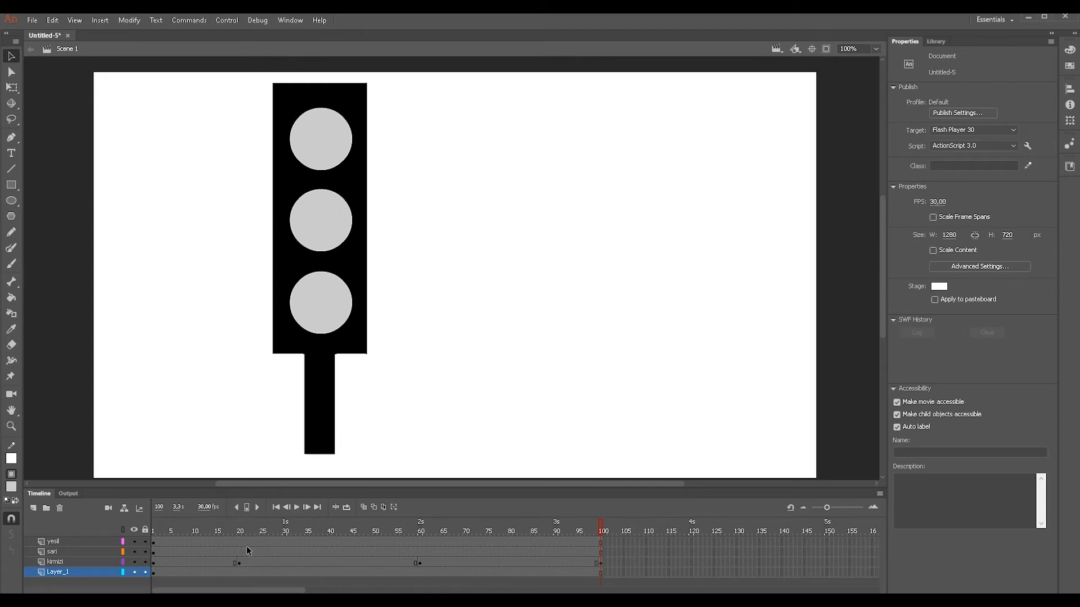
- Insert a keyframe at frame 100 of the sari layer
{"action": "left_click", "coordinate": [91, 551]}
{"action": "left_click_drag", "start_coordinate": [420, 529], "coordinate": [602, 528]}
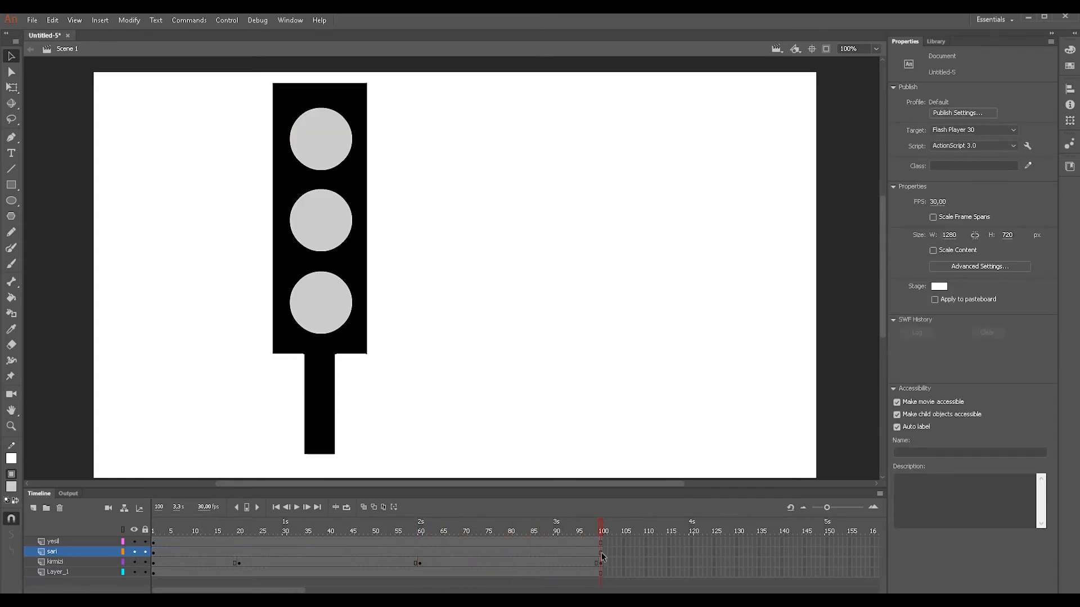
{"action": "left_click", "coordinate": [601, 553]}
{"action": "left_click", "coordinate": [608, 552]}
{"action": "double_click", "coordinate": [602, 552]}
{"action": "left_click", "coordinate": [627, 552]}
{"action": "left_click", "coordinate": [601, 553]}
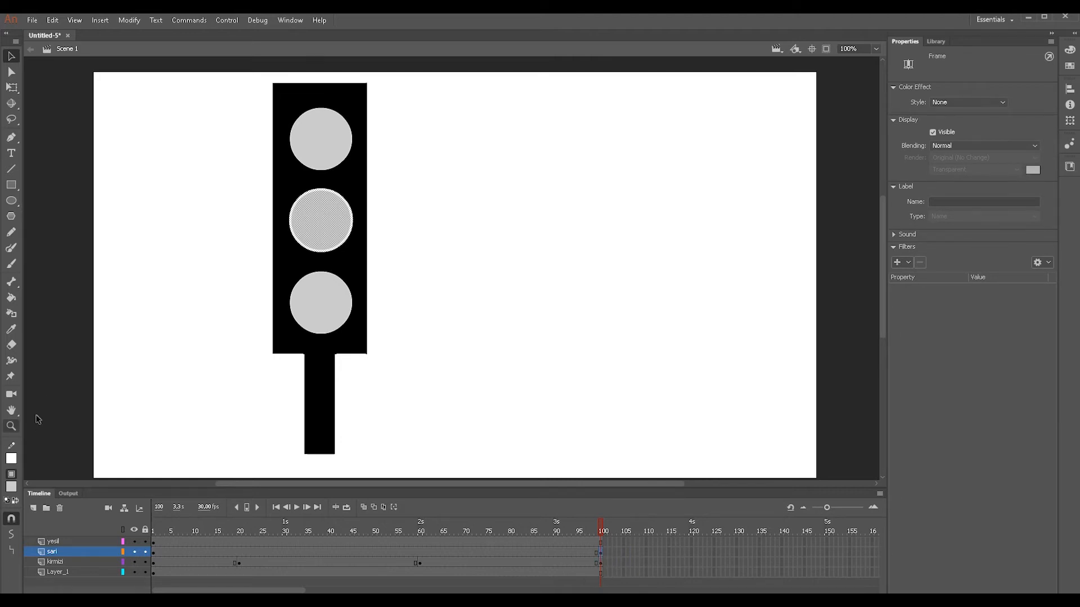
- Fill the middle circle with yellow at frame 100 of the sari layer and scrub the timeline to check the change
{"action": "left_click", "coordinate": [11, 486]}
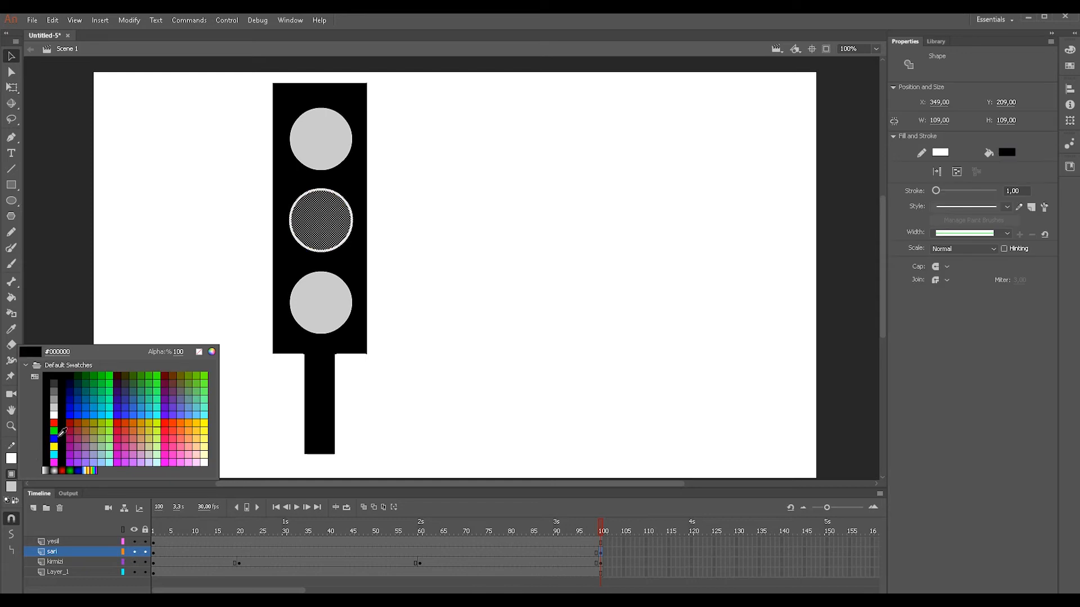
{"action": "left_click", "coordinate": [55, 447]}
{"action": "left_click_drag", "start_coordinate": [612, 530], "coordinate": [469, 532]}
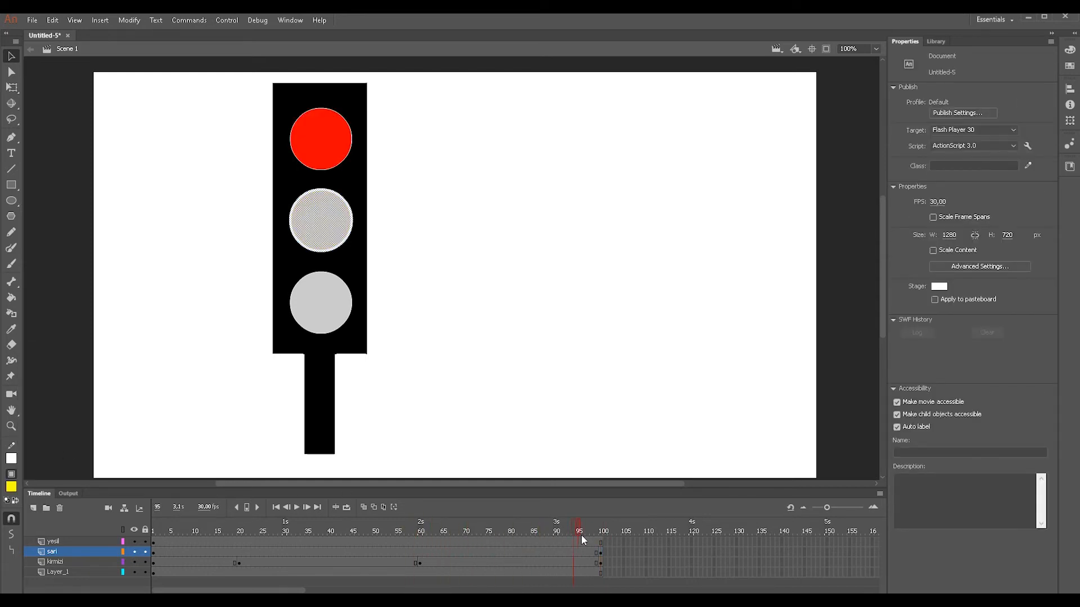
{"action": "left_click_drag", "start_coordinate": [579, 534], "coordinate": [615, 535]}
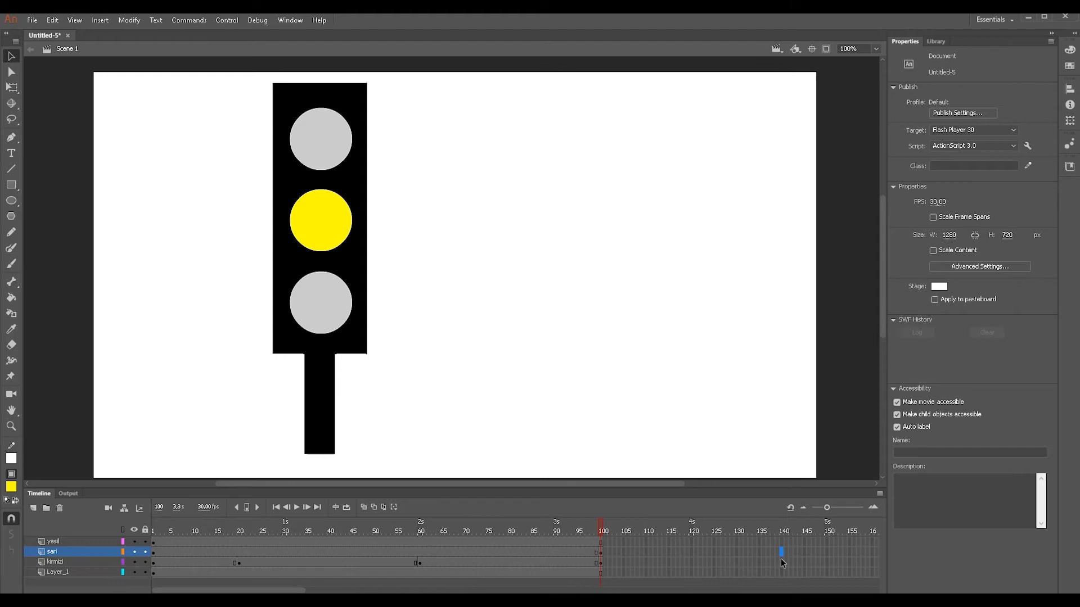
- Insert a keyframe at frame 140 of the sari layer and extend the yesil, kirmizi and Layer_1 layers to frame 140 with regular frames
{"action": "key", "text": "F6"}
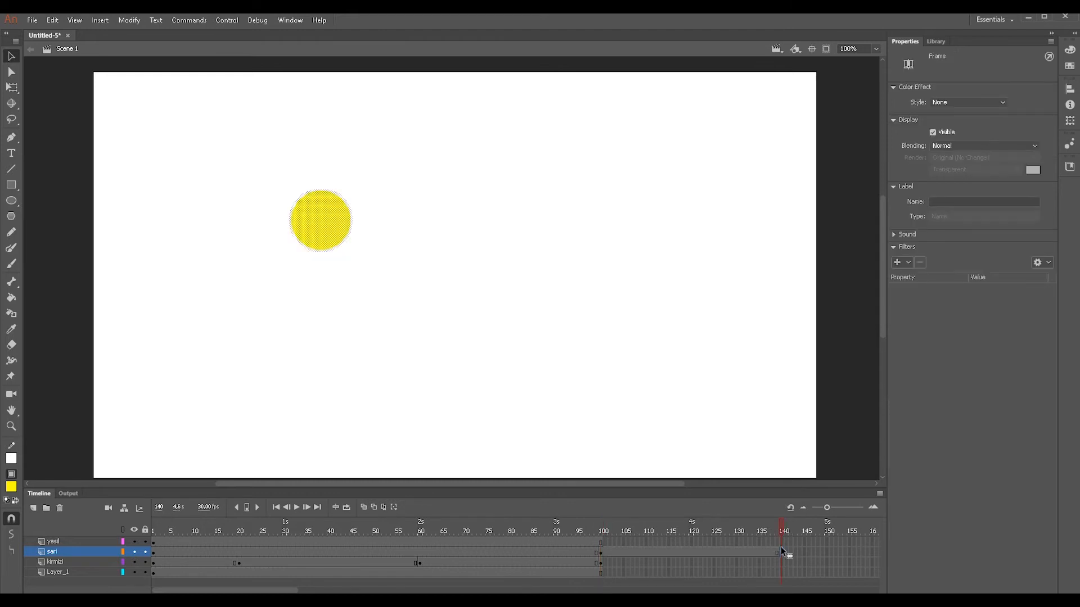
{"action": "left_click", "coordinate": [781, 543]}
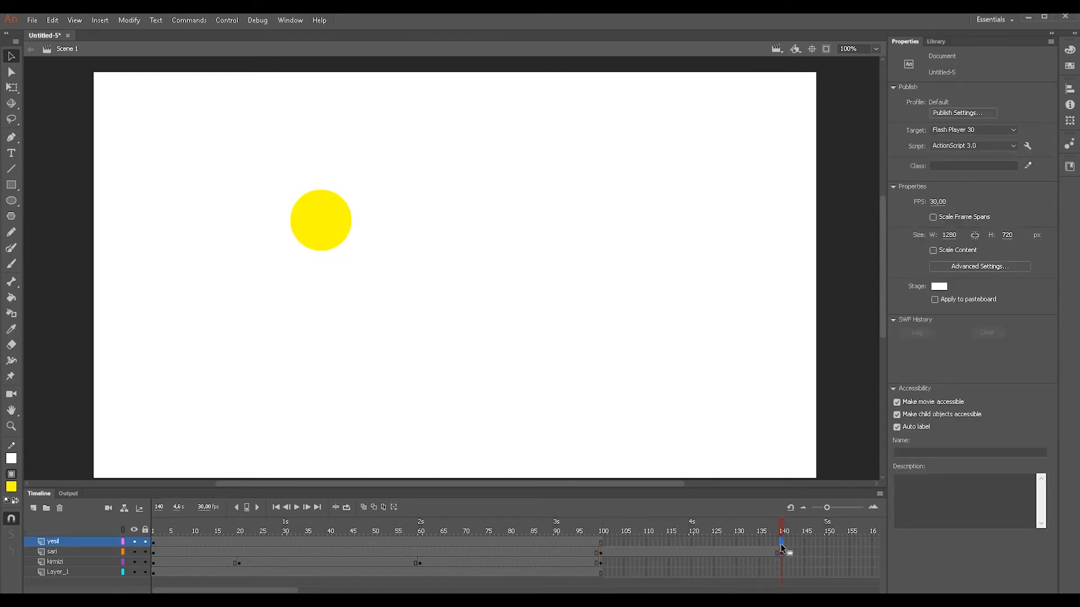
{"action": "key", "text": "F5"}
{"action": "left_click", "coordinate": [782, 561]}
{"action": "key", "text": "F5"}
{"action": "key", "text": "F5"}
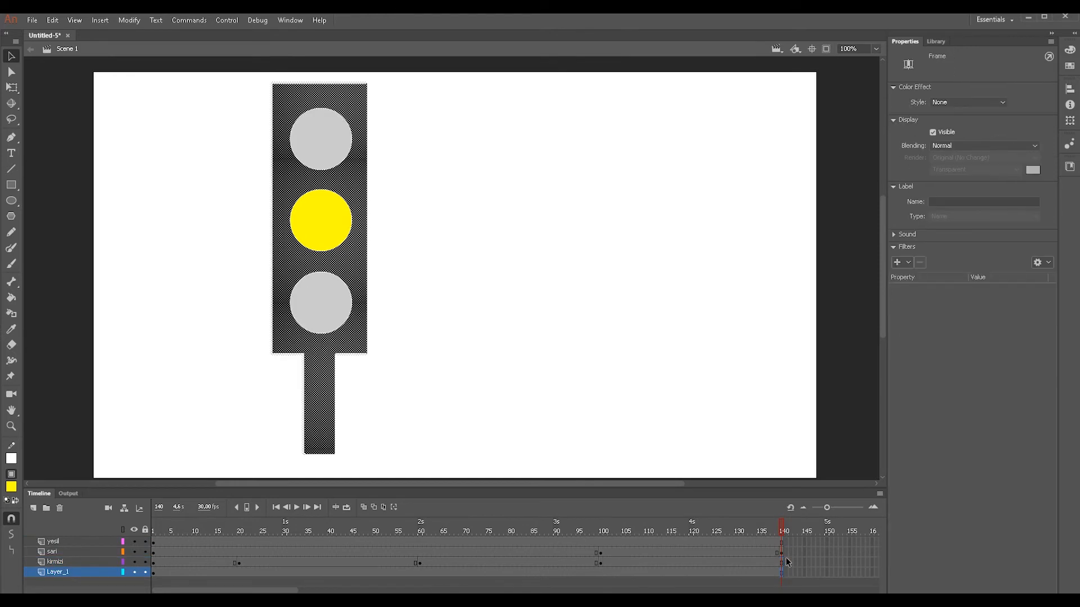
- Copy the grey lamp from frame 99 of the sari layer to frame 180 of the same layer
{"action": "left_click", "coordinate": [781, 554]}
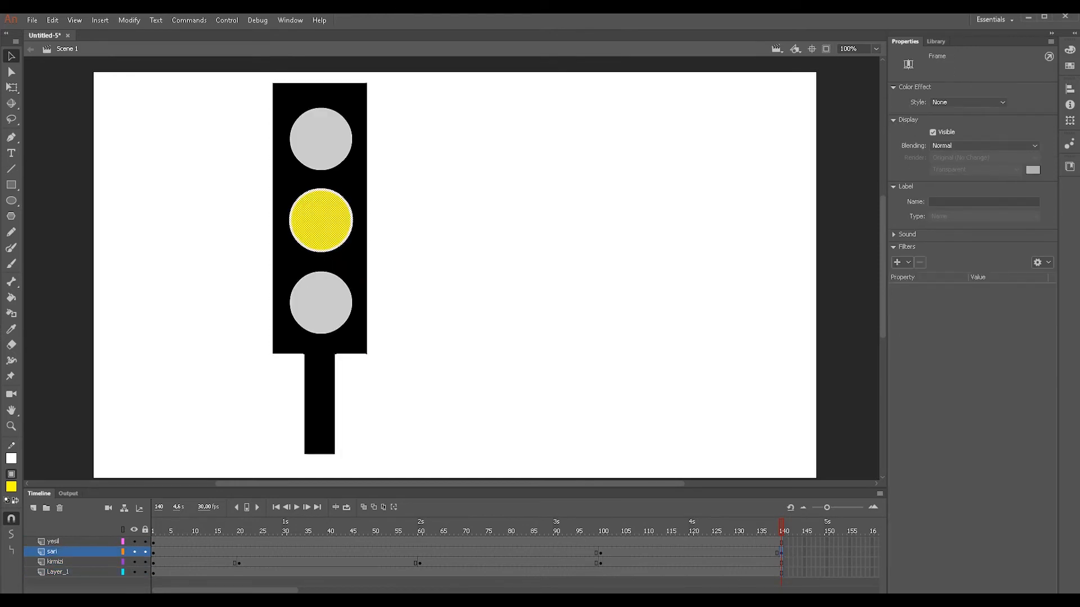
{"action": "left_click_drag", "start_coordinate": [278, 591], "coordinate": [311, 591]}
{"action": "left_click_drag", "start_coordinate": [616, 532], "coordinate": [440, 539]}
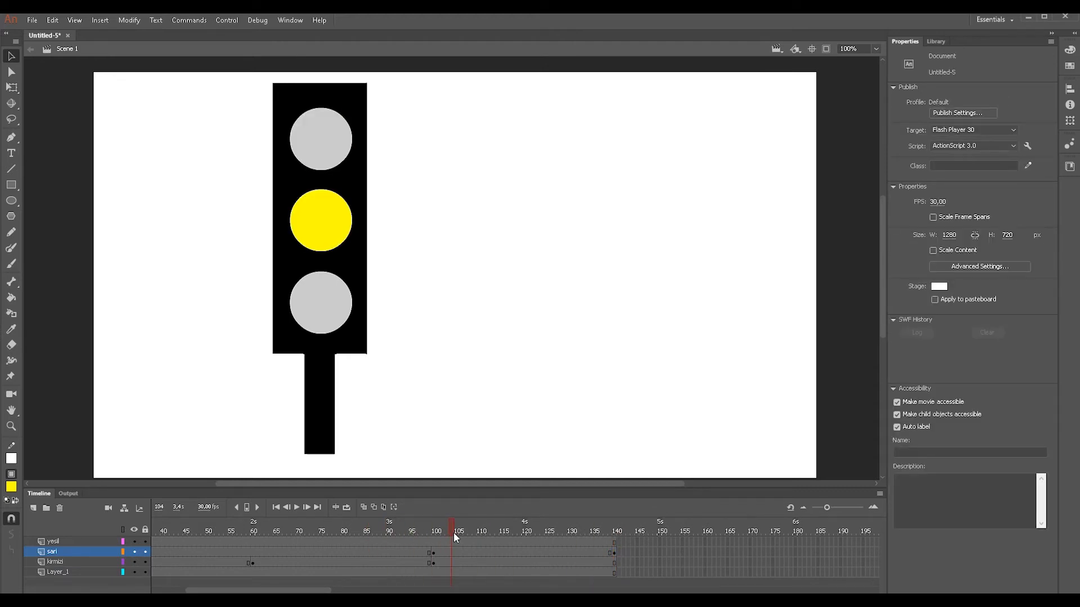
{"action": "left_click_drag", "start_coordinate": [510, 536], "coordinate": [606, 536]}
{"action": "left_click", "coordinate": [431, 553]}
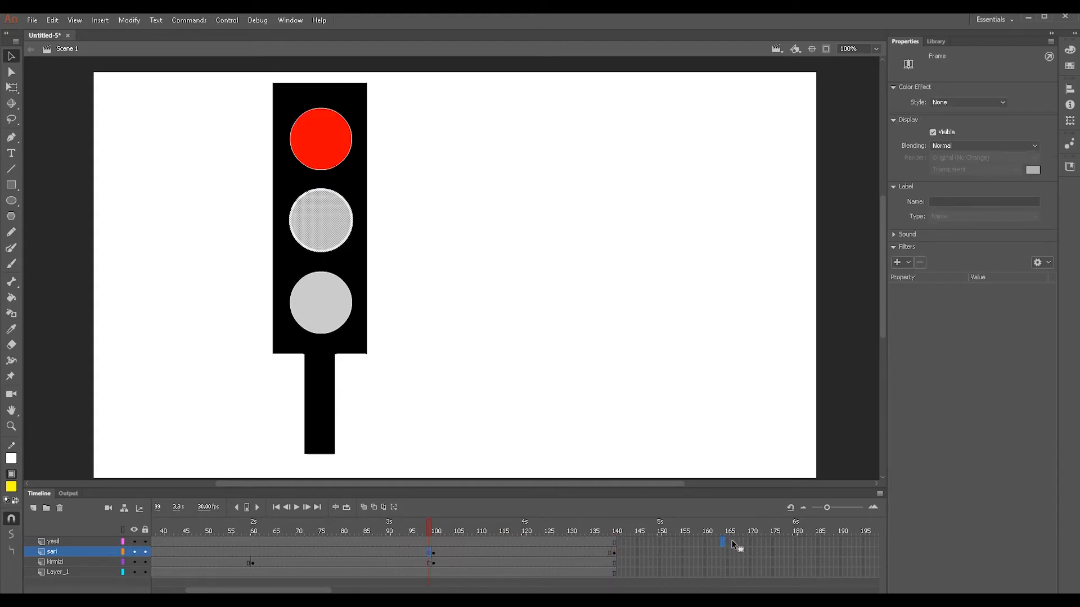
{"action": "left_click", "coordinate": [794, 553]}
{"action": "key", "text": "F6"}
- Extend the kirmizi, yesil and Layer_1 layers to frame 180 and scrub the timeline to check the yellow light
{"action": "left_click", "coordinate": [795, 561]}
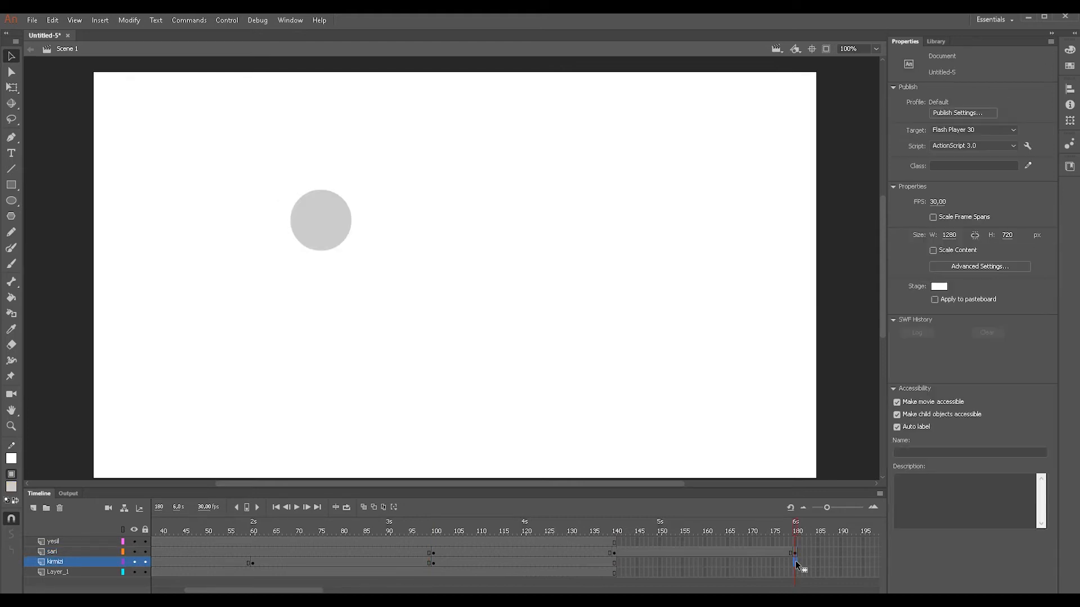
{"action": "key", "text": "F6"}
{"action": "left_click", "coordinate": [794, 541]}
{"action": "key", "text": "F6"}
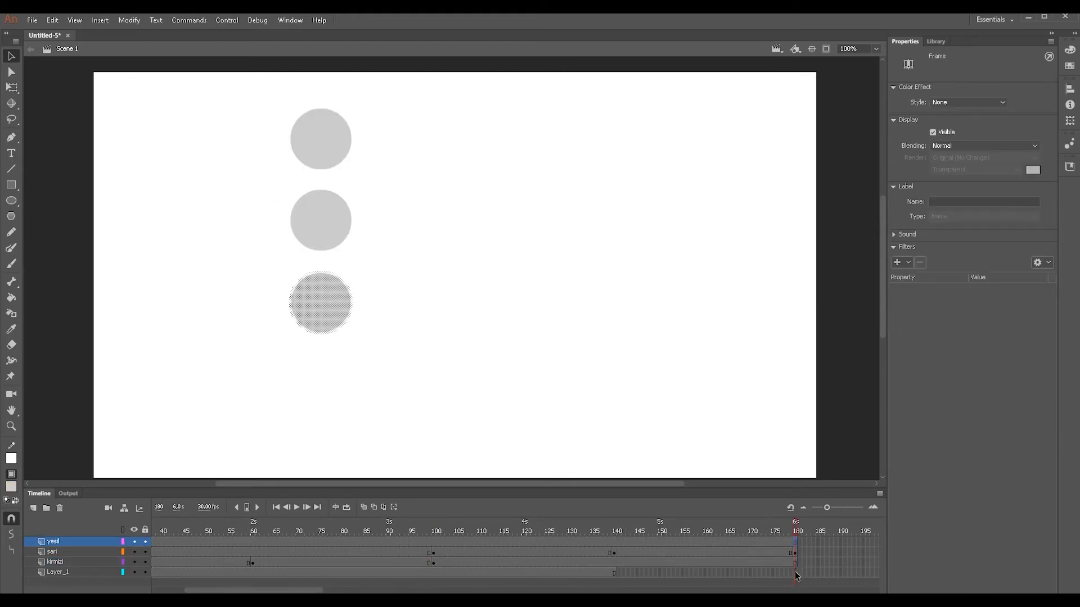
{"action": "left_click", "coordinate": [795, 572]}
{"action": "key", "text": "F5"}
{"action": "left_click_drag", "start_coordinate": [795, 530], "coordinate": [544, 529]}
{"action": "left_click_drag", "start_coordinate": [643, 530], "coordinate": [680, 530]}
{"action": "left_click_drag", "start_coordinate": [751, 529], "coordinate": [796, 530]}
{"action": "left_click_drag", "start_coordinate": [281, 591], "coordinate": [248, 590]}
- Insert a keyframe at frame 180 of the yesil layer
{"action": "left_click", "coordinate": [56, 541]}
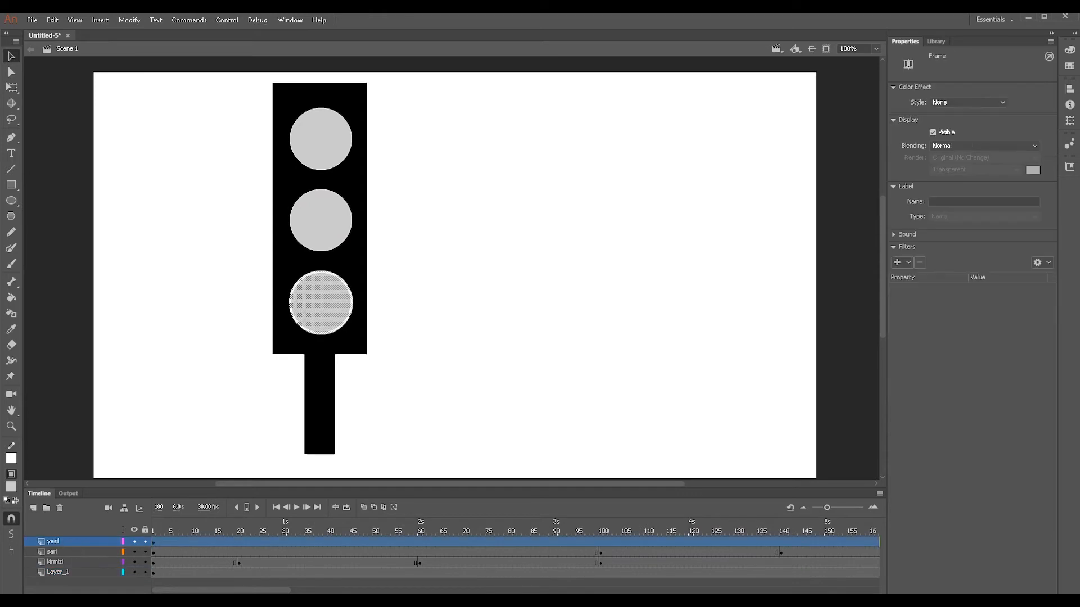
{"action": "left_click_drag", "start_coordinate": [275, 592], "coordinate": [370, 591]}
{"action": "mouse_move", "coordinate": [463, 533]}
{"action": "left_mouse_down"}
{"action": "mouse_move", "coordinate": [279, 534]}
{"action": "mouse_move", "coordinate": [462, 534]}
{"action": "left_mouse_up"}
{"action": "left_click", "coordinate": [466, 541]}
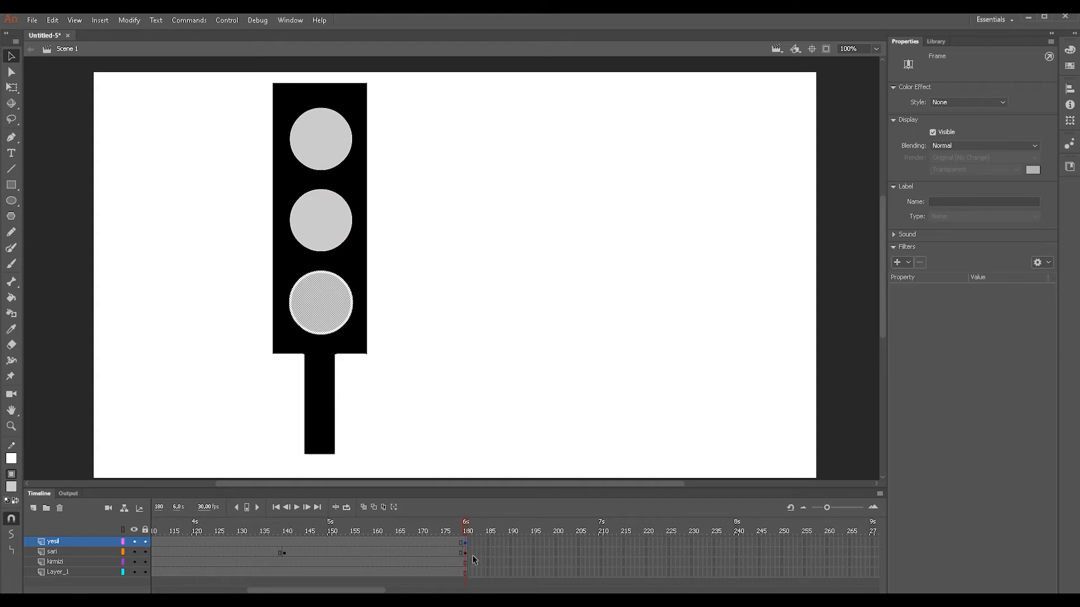
- Fill the lower circle with green at frame 180 of the yesil layer and scrub the timeline to check the change
{"action": "left_click", "coordinate": [11, 486]}
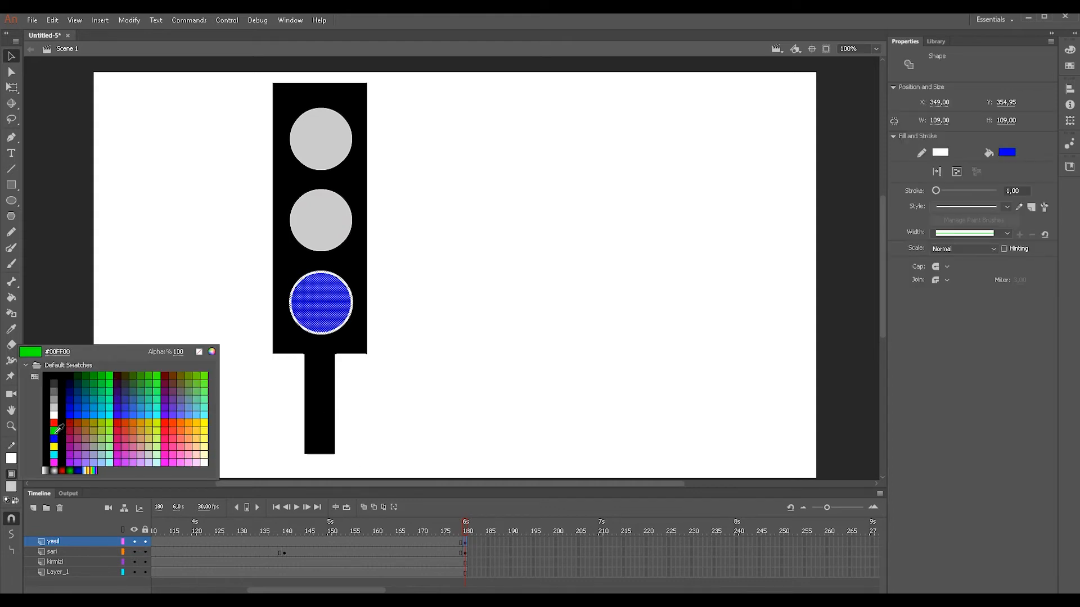
{"action": "left_click", "coordinate": [165, 372]}
{"action": "mouse_move", "coordinate": [466, 534]}
{"action": "left_mouse_down"}
{"action": "mouse_move", "coordinate": [409, 531]}
{"action": "mouse_move", "coordinate": [471, 536]}
{"action": "left_mouse_up"}
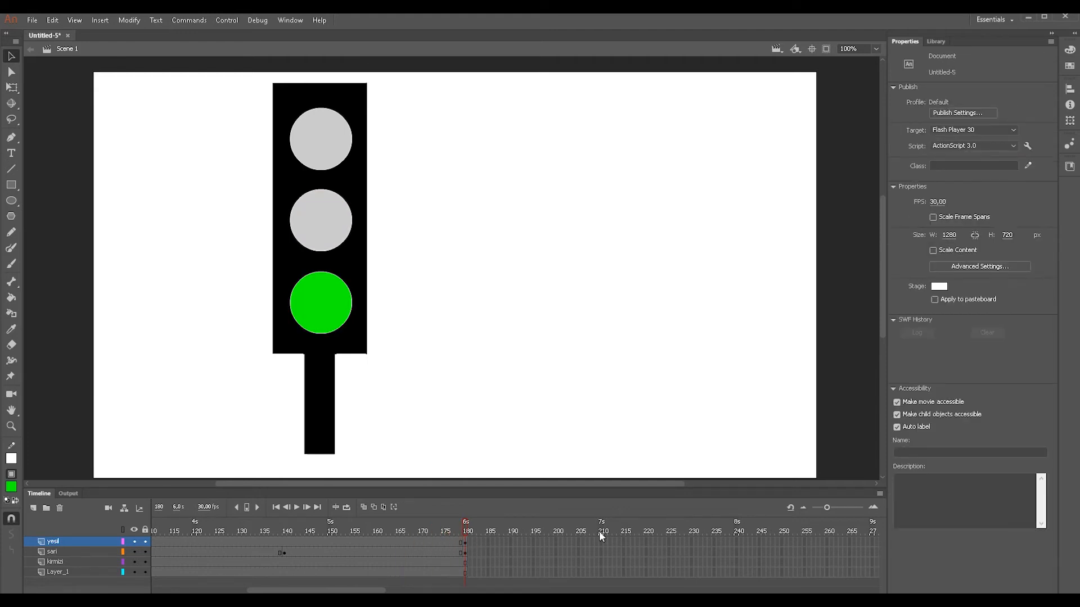
{"action": "left_click_drag", "start_coordinate": [467, 531], "coordinate": [442, 528]}
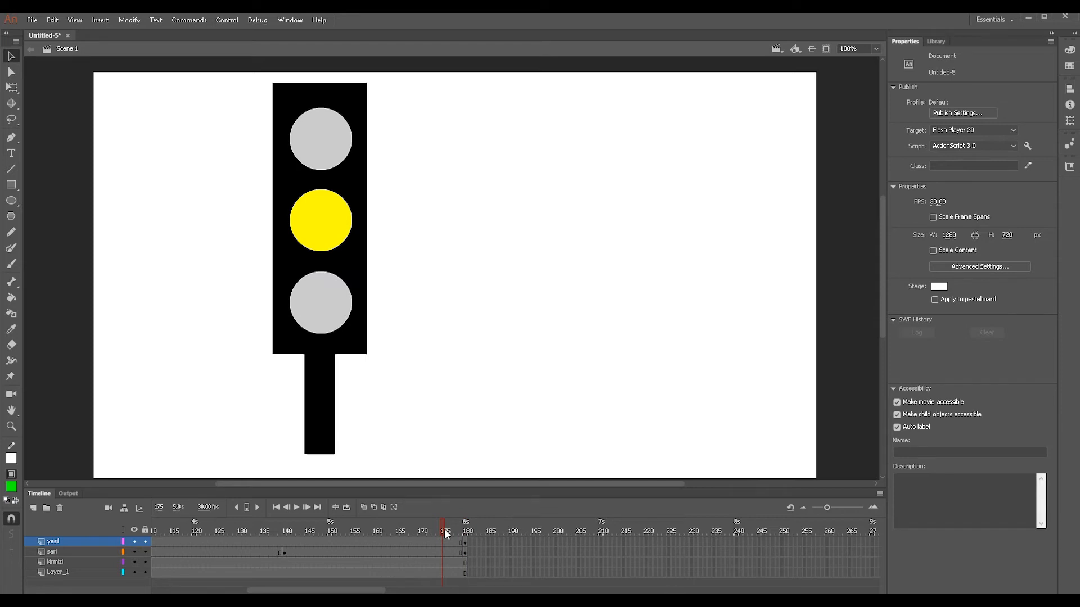
{"action": "left_click_drag", "start_coordinate": [446, 531], "coordinate": [466, 531]}
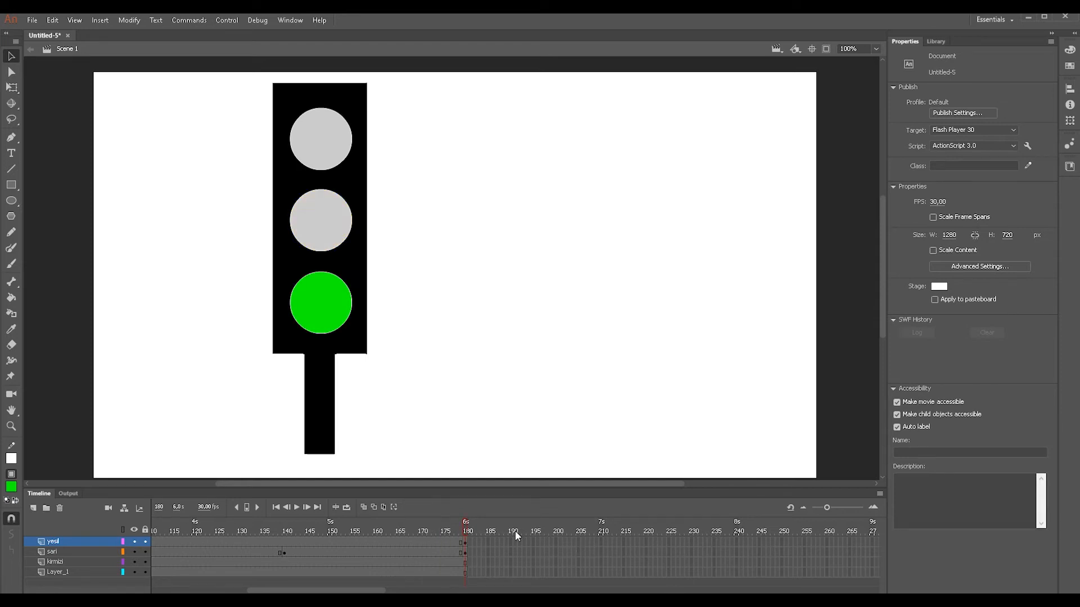
- Insert a keyframe at frame 220 of the yesil layer
{"action": "left_click", "coordinate": [647, 542]}
{"action": "key", "text": "F6"}
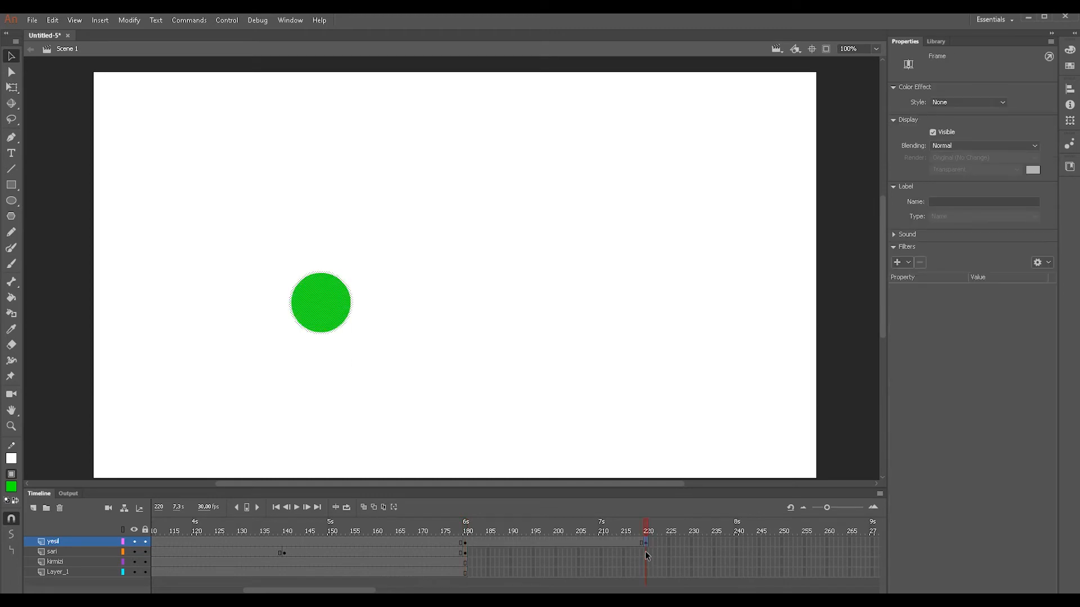
- Extend the sari, kirmizi and Layer_1 layers to frame 220
{"action": "left_click", "coordinate": [646, 551]}
{"action": "key", "text": "F5"}
{"action": "left_click", "coordinate": [646, 562]}
{"action": "key", "text": "F5"}
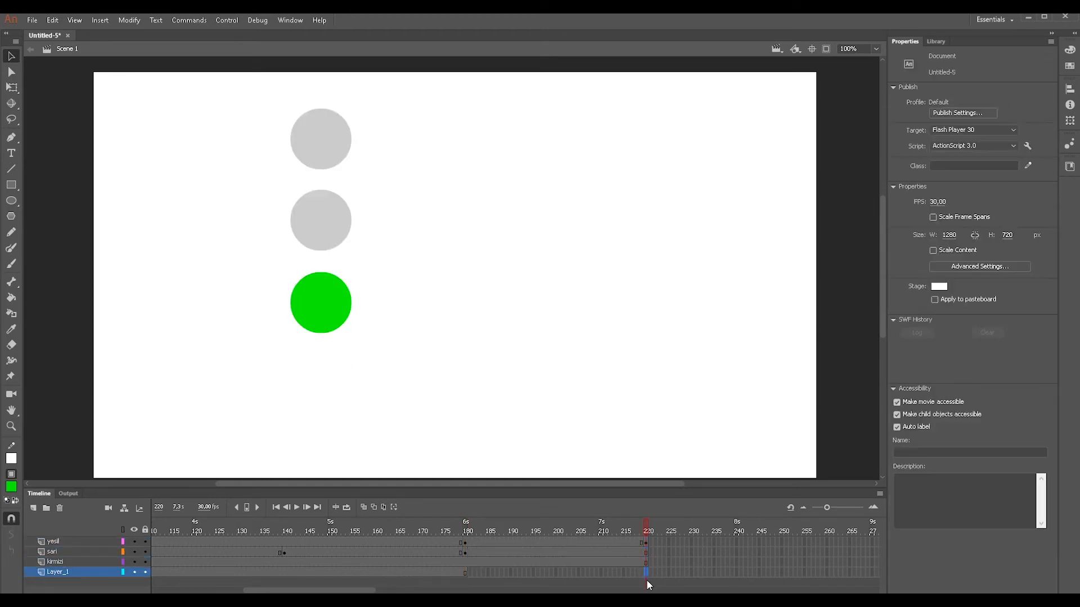
{"action": "left_click", "coordinate": [646, 572]}
{"action": "key", "text": "F5"}
{"action": "left_click", "coordinate": [647, 543]}
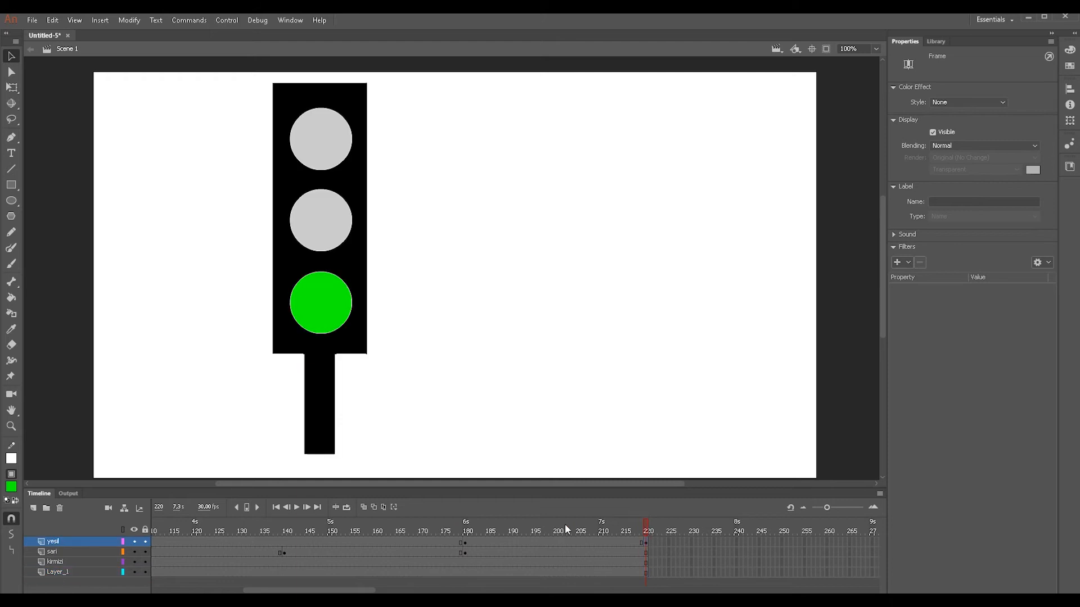
- Scrub the timeline between frames 180 and 220 and compare frames 179 and 180 of the yesil layer
{"action": "left_click", "coordinate": [460, 530]}
{"action": "left_click_drag", "start_coordinate": [459, 526], "coordinate": [649, 533]}
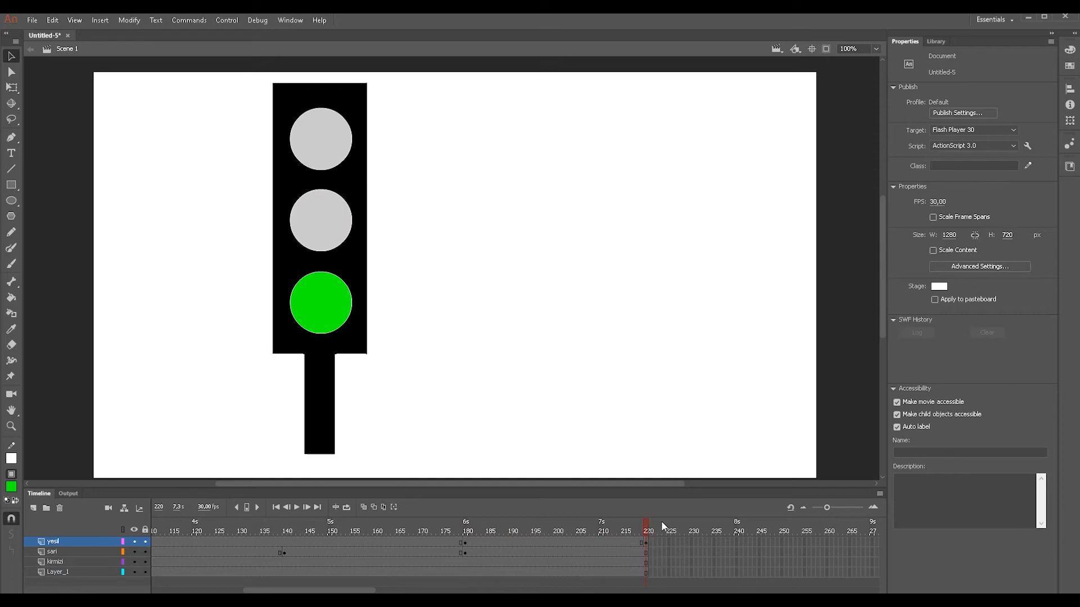
{"action": "left_click", "coordinate": [461, 543]}
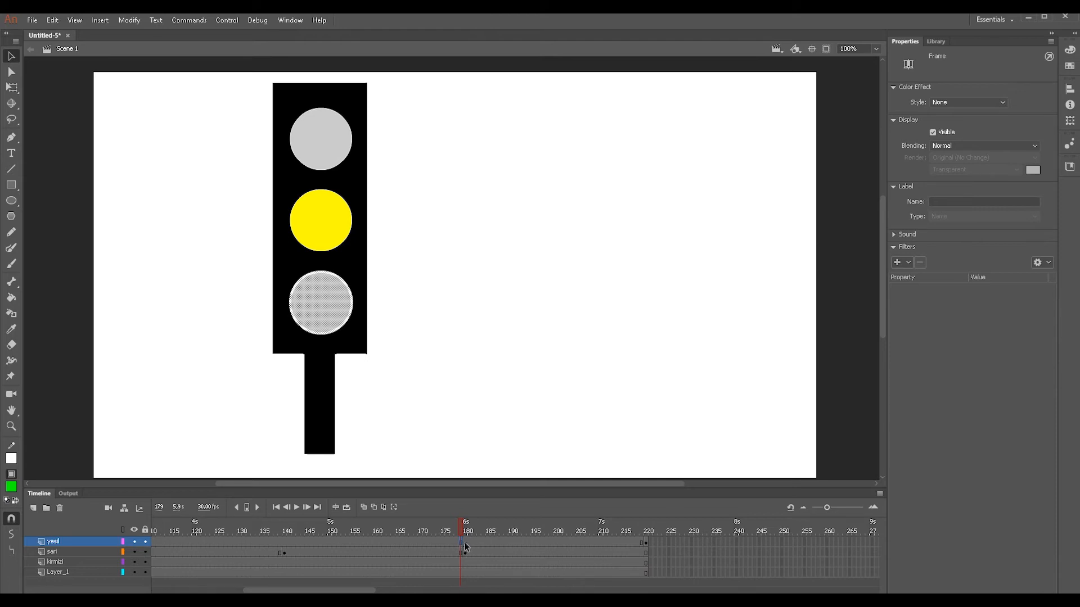
{"action": "left_click_drag", "start_coordinate": [462, 533], "coordinate": [454, 551]}
{"action": "left_click", "coordinate": [465, 544]}
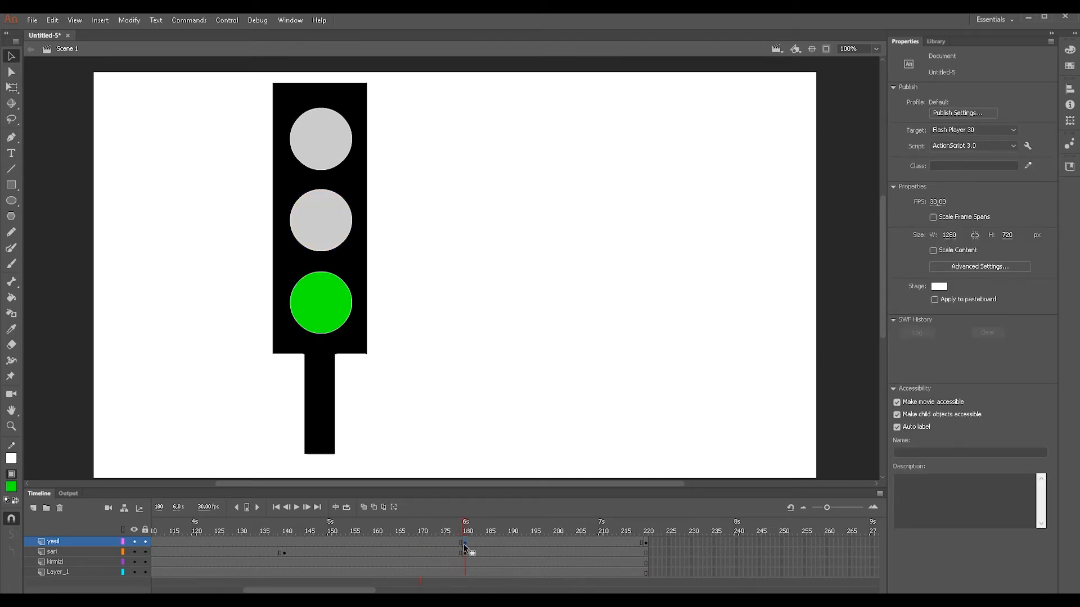
- Copy the grey lamp frame at 179 of the yesil layer to frame 260
{"action": "left_click", "coordinate": [461, 544]}
{"action": "left_click_drag", "start_coordinate": [693, 554], "coordinate": [746, 545]}
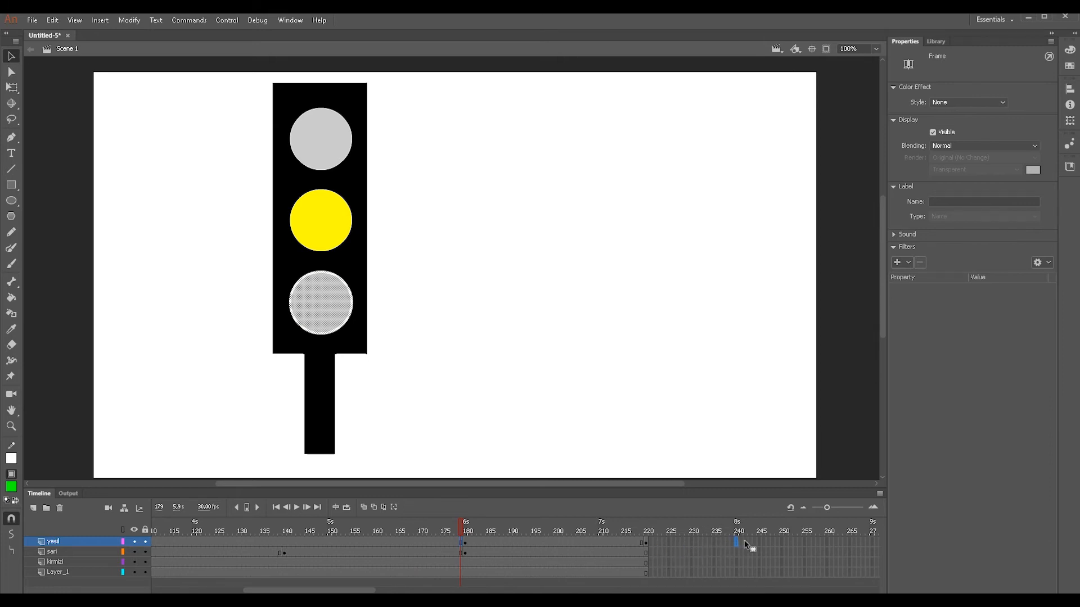
{"action": "left_click_drag", "start_coordinate": [828, 539], "coordinate": [827, 540]}
- Extend the sari, kirmizi and Layer_1 layers to frame 260
{"action": "left_click", "coordinate": [824, 553]}
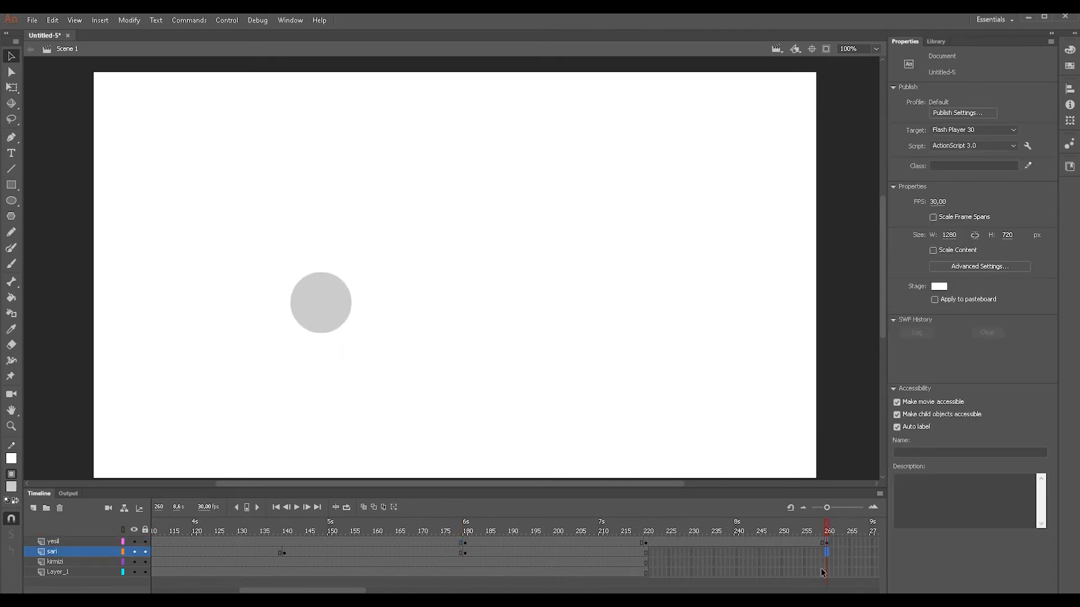
{"action": "key", "text": "F5"}
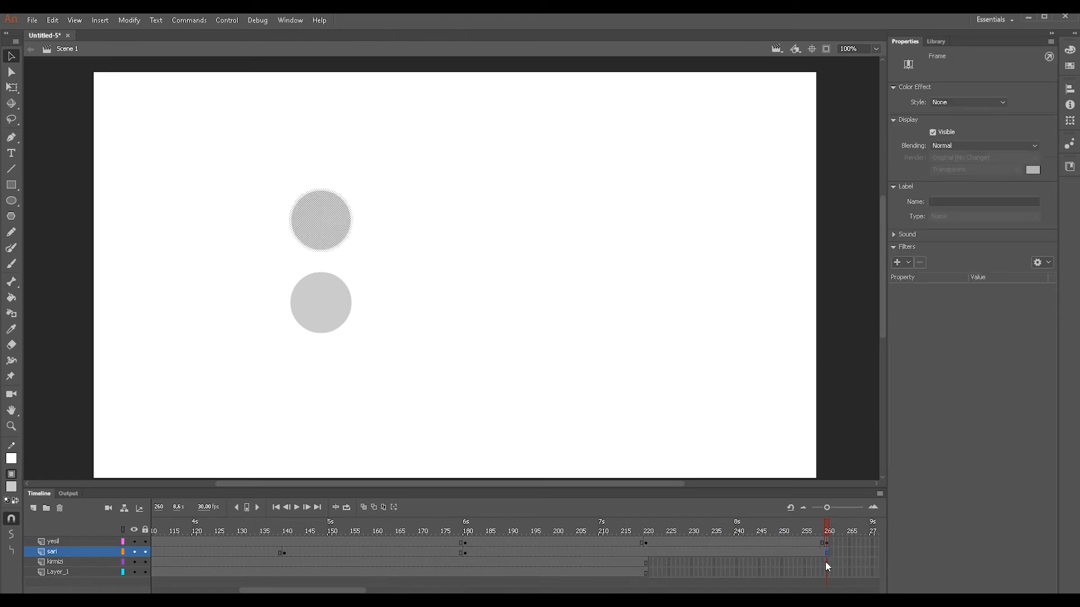
{"action": "left_click", "coordinate": [825, 562]}
{"action": "key", "text": "F5"}
{"action": "left_click", "coordinate": [826, 574]}
{"action": "key", "text": "F5"}
- Scrub the timeline to frame 260 and play the animation to check the green light, returning to frame 1
{"action": "left_click_drag", "start_coordinate": [829, 533], "coordinate": [614, 534]}
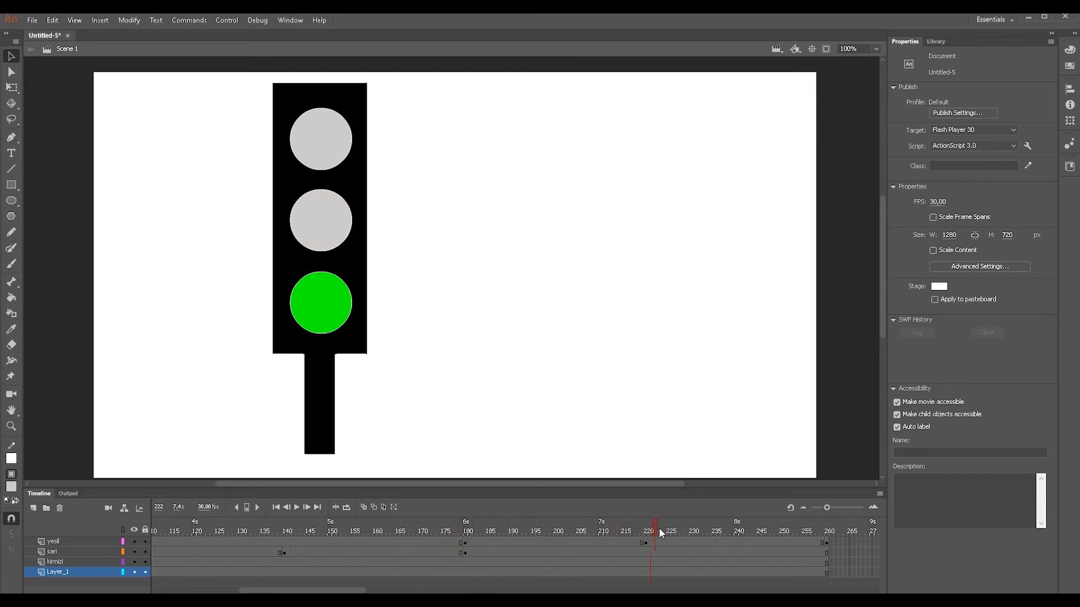
{"action": "left_click_drag", "start_coordinate": [701, 528], "coordinate": [836, 530]}
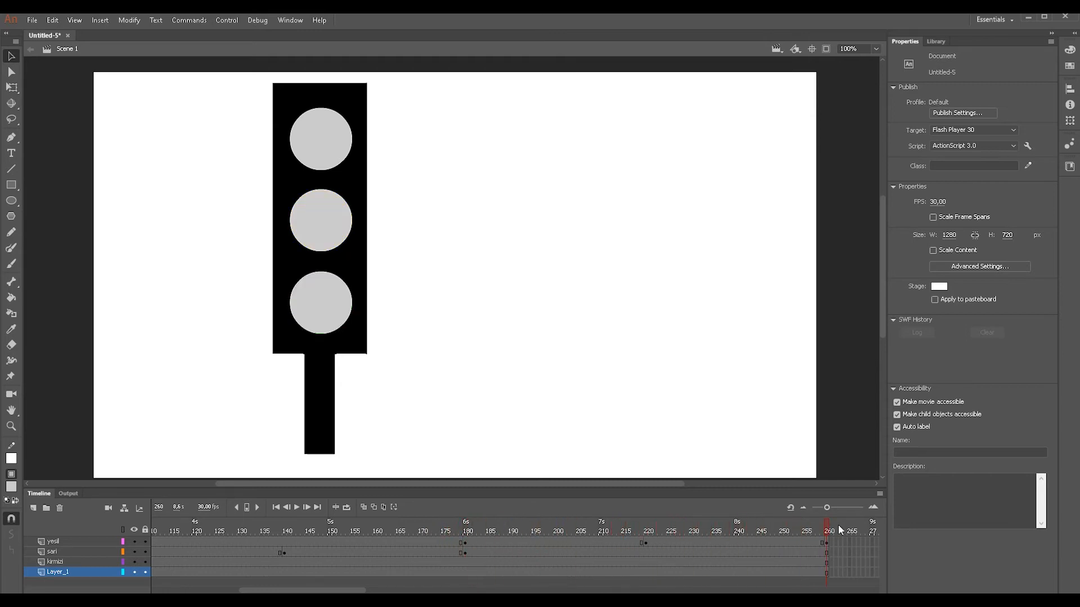
{"action": "key", "text": "Return"}
{"action": "left_click_drag", "start_coordinate": [0, 538], "coordinate": [24, 537]}
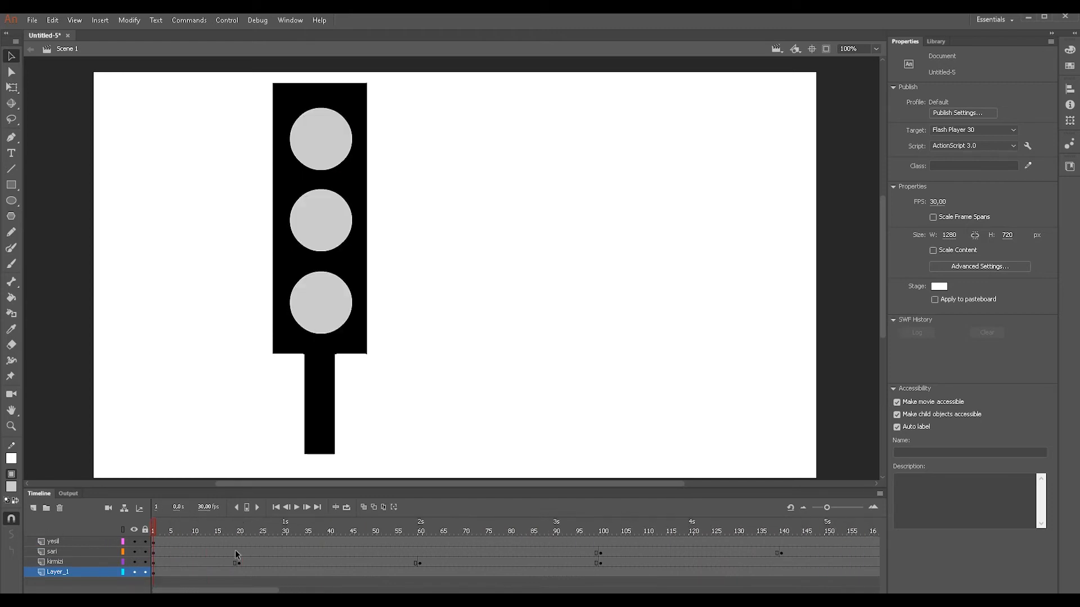
- Create classic tweens on the kirmizi layer across frames 1 to 20, 20 to 60 and 60 to 100
{"action": "right_click", "coordinate": [207, 566]}
{"action": "left_click", "coordinate": [194, 559]}
{"action": "right_click", "coordinate": [194, 560]}
{"action": "left_click", "coordinate": [242, 270]}
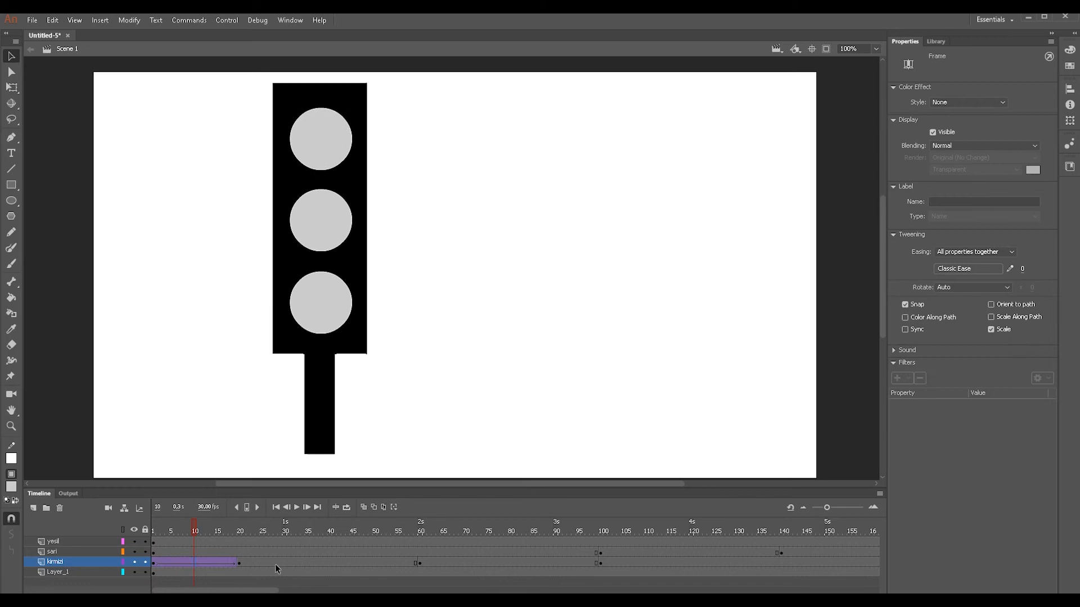
{"action": "right_click", "coordinate": [280, 564]}
{"action": "right_click", "coordinate": [258, 562]}
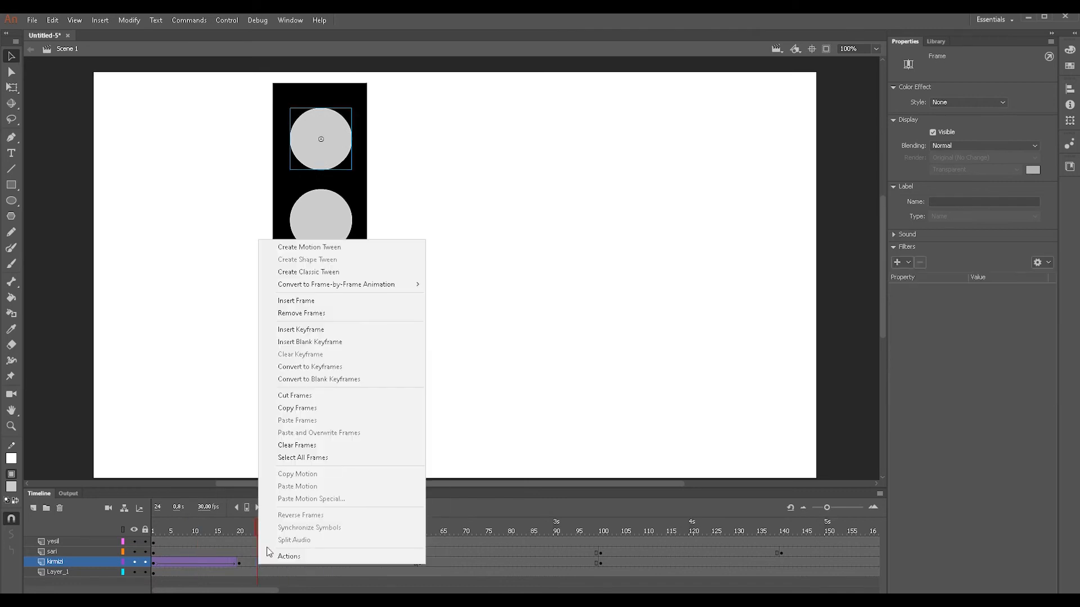
{"action": "left_click", "coordinate": [314, 273]}
{"action": "right_click", "coordinate": [534, 563]}
{"action": "left_click", "coordinate": [610, 275]}
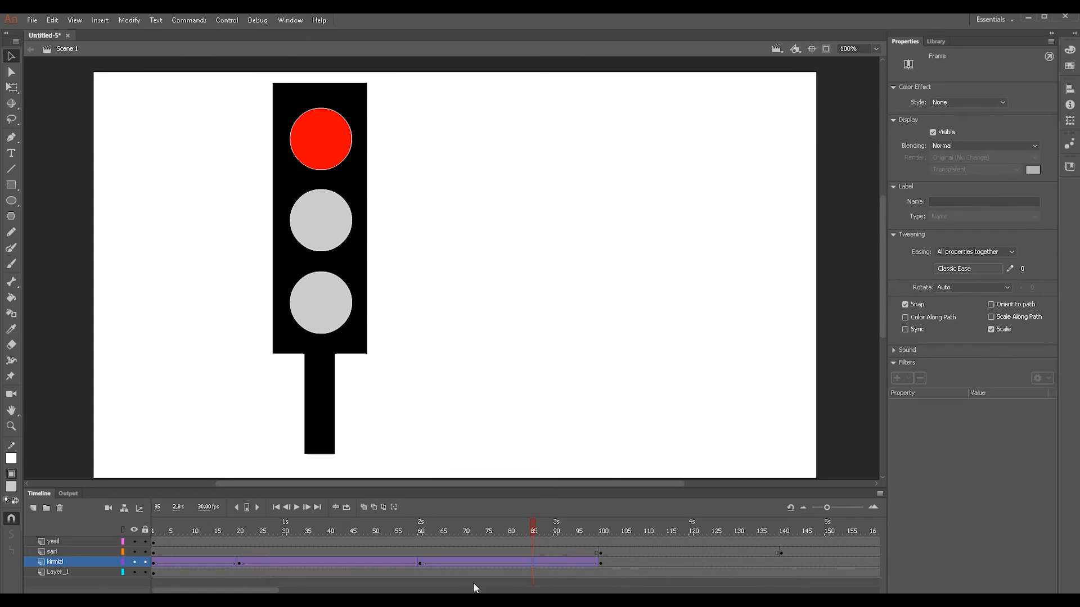
- Create classic tweens on the sari layer across frames 100 to 140 and 140 to 180
{"action": "left_click_drag", "start_coordinate": [264, 590], "coordinate": [313, 591]}
{"action": "left_click", "coordinate": [293, 584]}
{"action": "right_click", "coordinate": [288, 554]}
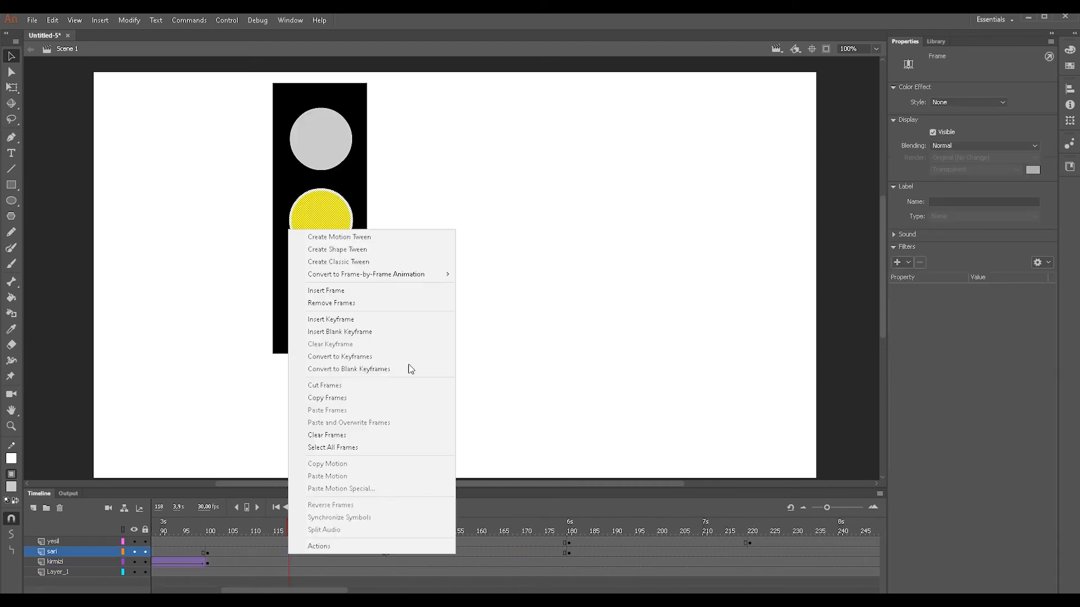
{"action": "left_click", "coordinate": [360, 261]}
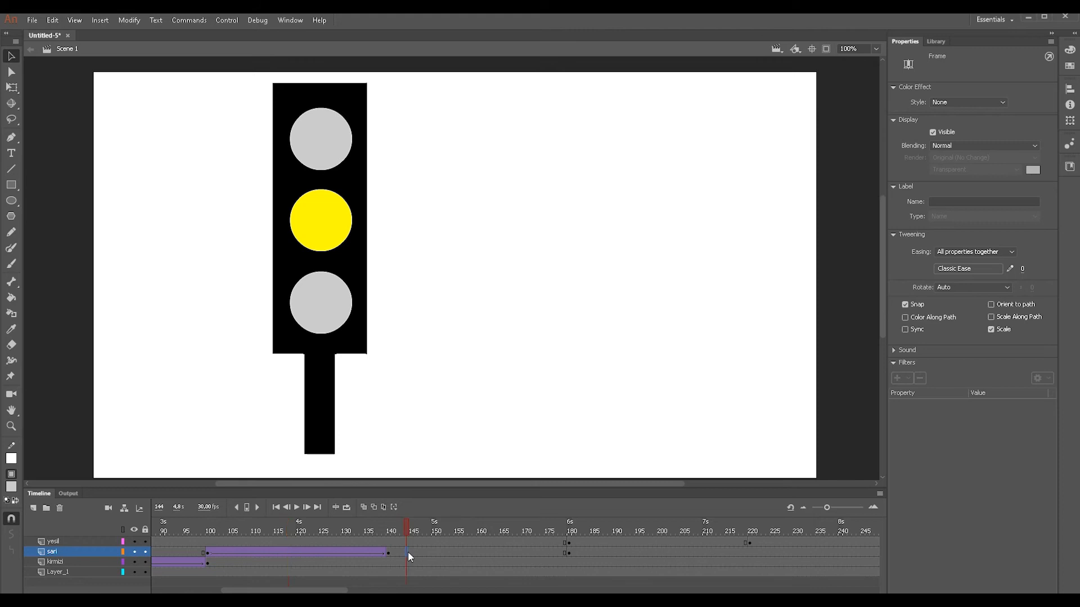
{"action": "right_click", "coordinate": [407, 552]}
{"action": "left_click", "coordinate": [486, 259]}
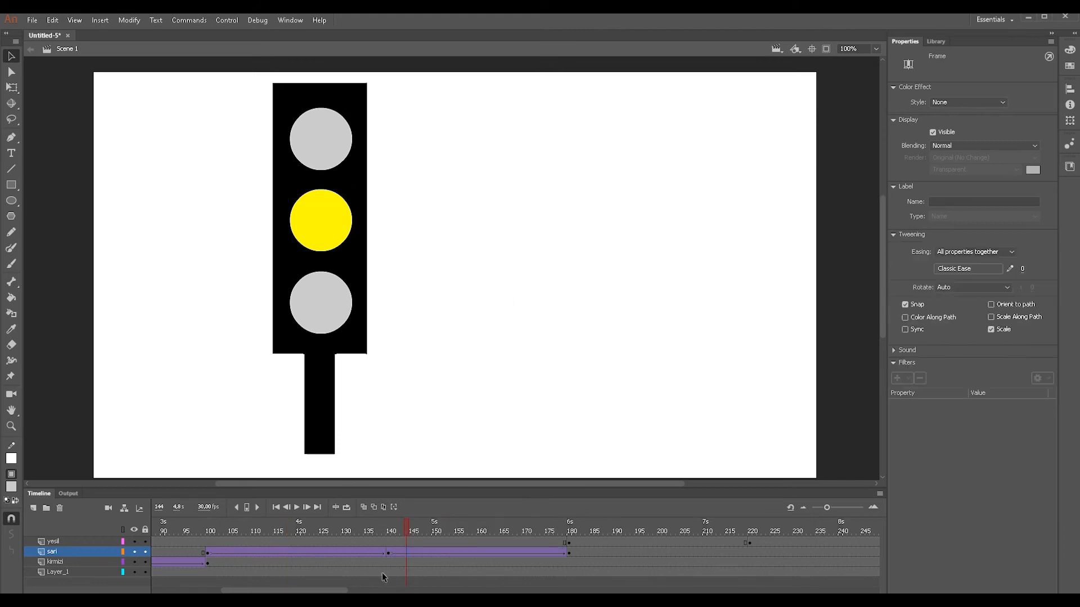
- Create classic tweens on the yesil layer across frames 180 to 220 and 220 to 260
{"action": "left_click_drag", "start_coordinate": [326, 590], "coordinate": [386, 590]}
{"action": "left_click", "coordinate": [324, 587]}
{"action": "left_click", "coordinate": [372, 542]}
{"action": "right_click", "coordinate": [372, 542]}
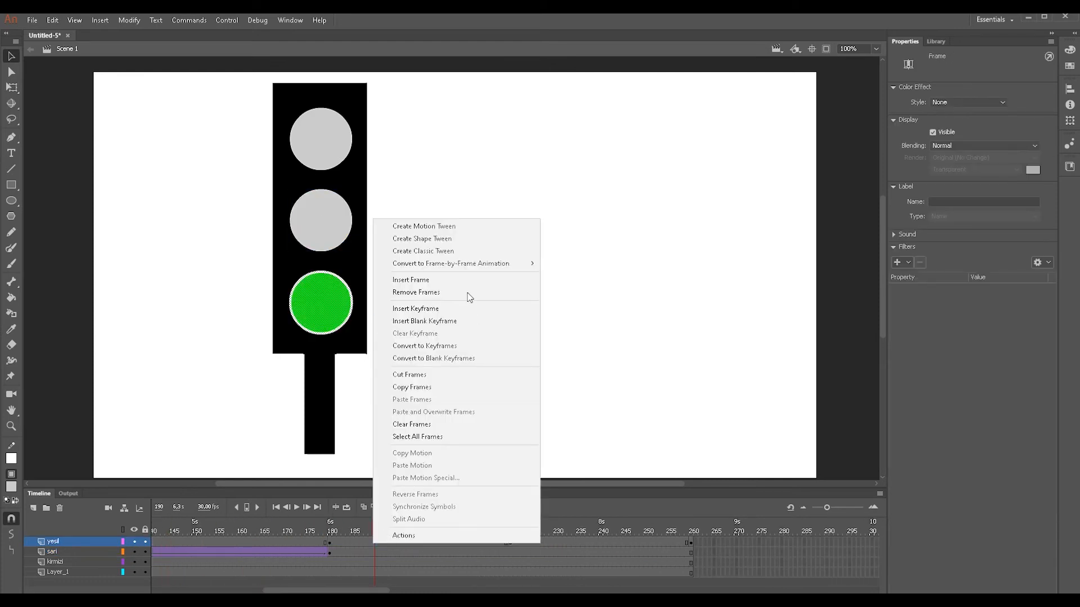
{"action": "left_click", "coordinate": [467, 249]}
{"action": "left_click", "coordinate": [528, 541]}
{"action": "right_click", "coordinate": [528, 541]}
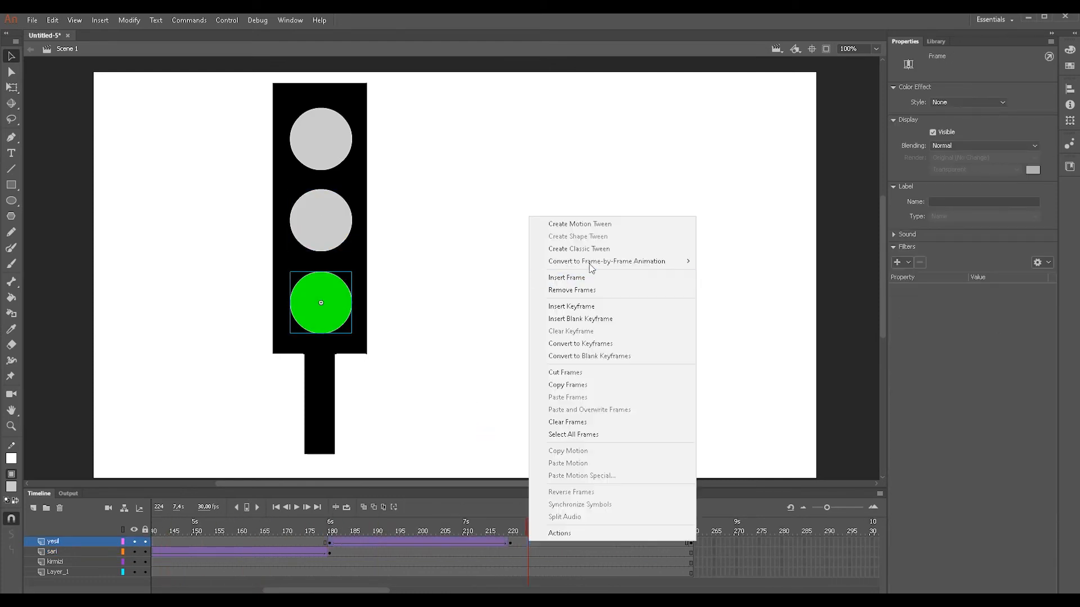
{"action": "left_click", "coordinate": [590, 247]}
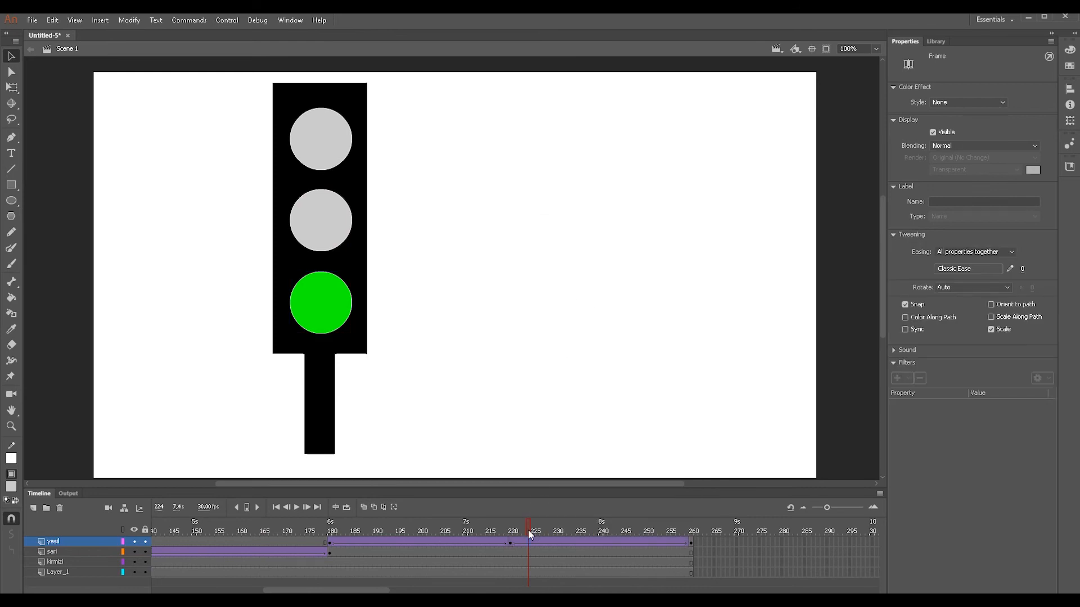
- Test the movie to check the traffic light sequence, close the preview and return the playhead to frame 1
{"action": "key", "text": "ctrl+Return"}
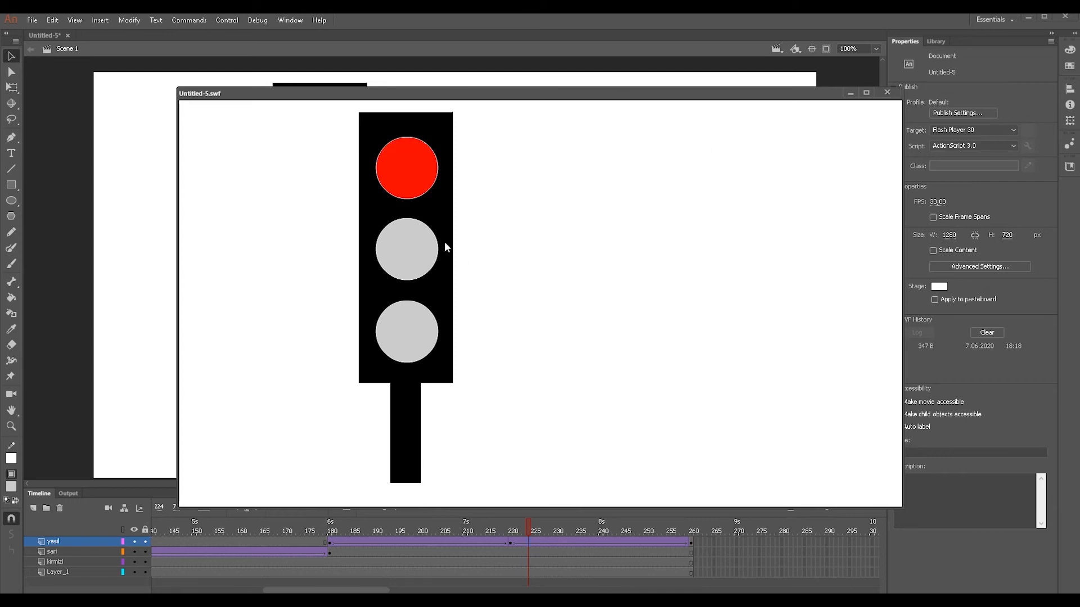
{"action": "left_click", "coordinate": [887, 92]}
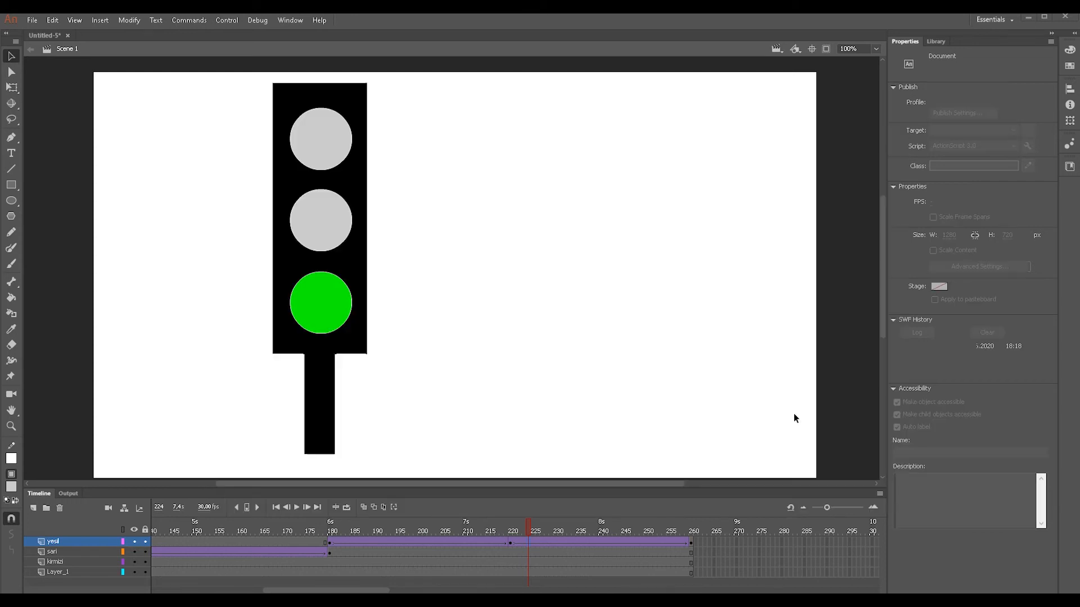
{"action": "left_click_drag", "start_coordinate": [530, 528], "coordinate": [235, 552]}
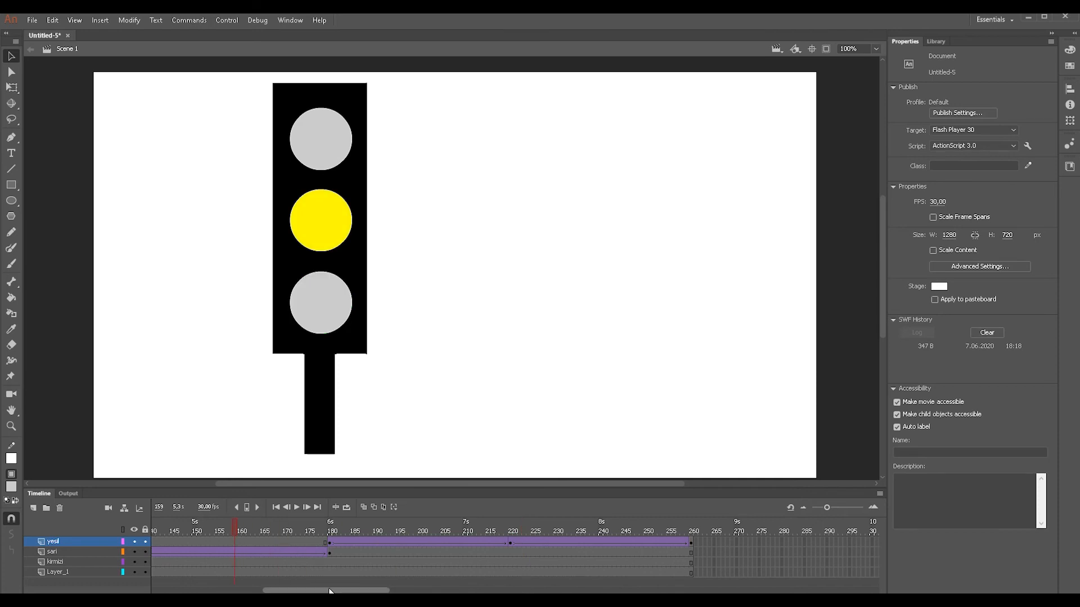
{"action": "left_click_drag", "start_coordinate": [333, 591], "coordinate": [216, 590]}
{"action": "left_click_drag", "start_coordinate": [563, 530], "coordinate": [126, 528]}
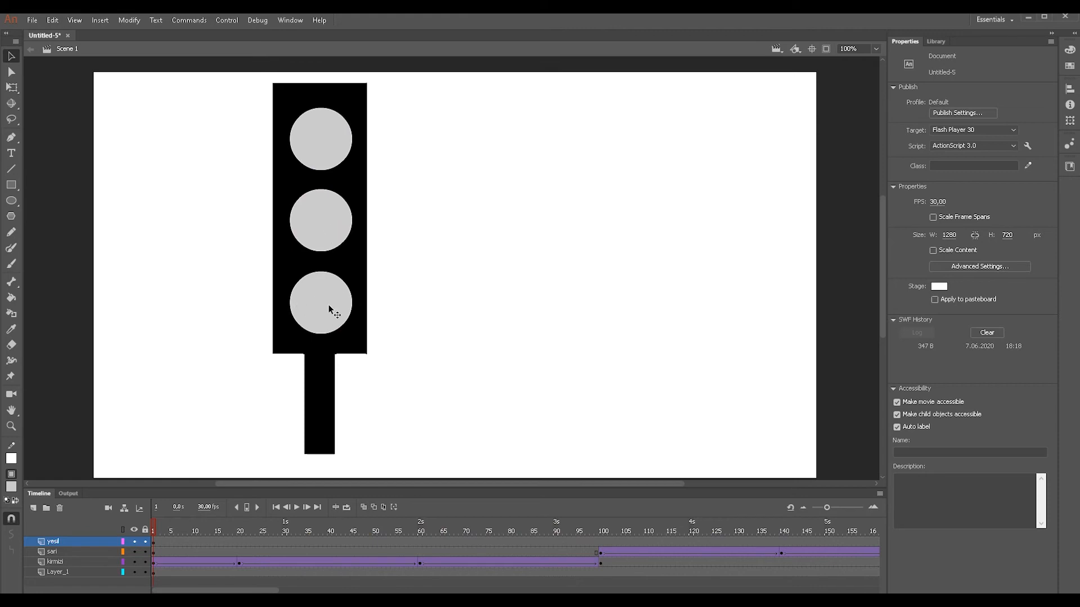
- Add three new layers above the yesil layer
{"action": "left_click", "coordinate": [34, 508]}
{"action": "left_click", "coordinate": [32, 507]}
{"action": "left_click", "coordinate": [32, 507]}
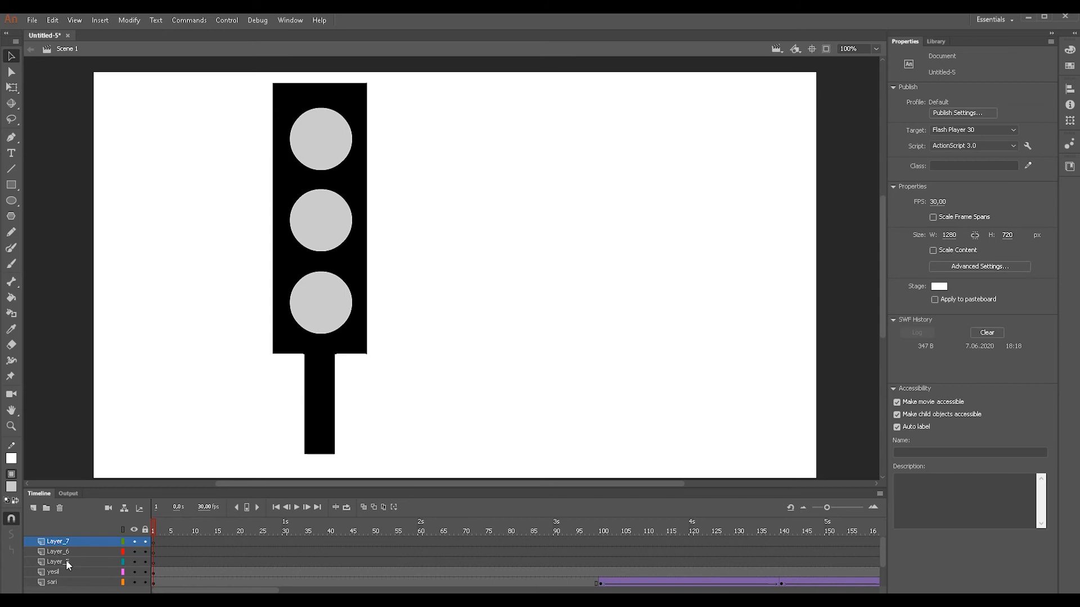
- Rename the three new layers, from lowest to highest, as dur, hazirlan and gec
{"action": "double_click", "coordinate": [66, 562]}
{"action": "type", "text": "dur"}
{"action": "key", "text": "Return"}
{"action": "double_click", "coordinate": [66, 551]}
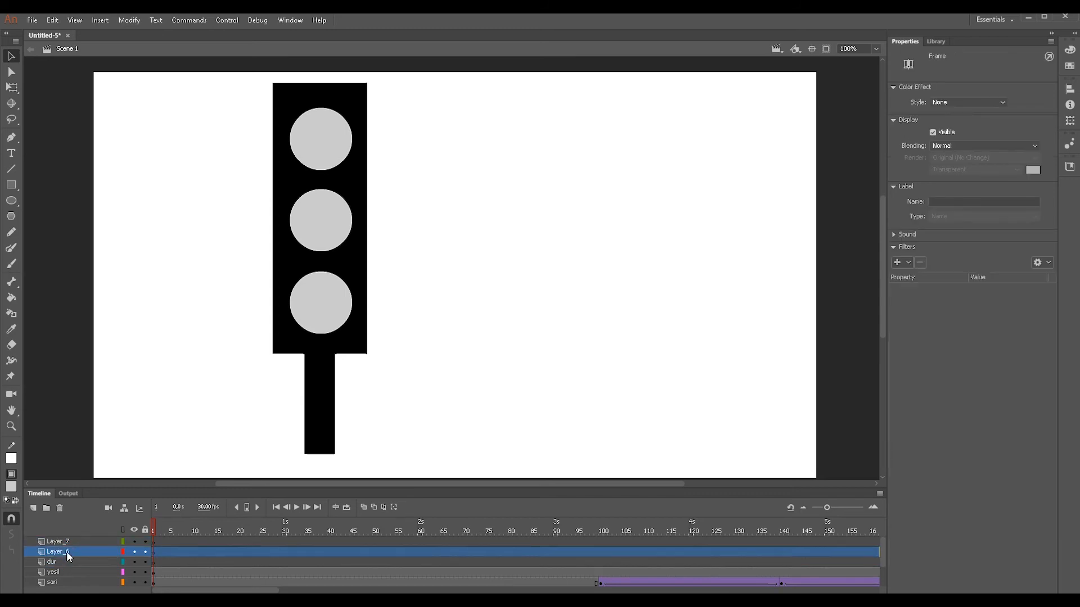
{"action": "type", "text": "gr"}
{"action": "key", "text": "BackSpace"}
{"action": "key", "text": "BackSpace"}
{"action": "key", "text": "BackSpace"}
{"action": "type", "text": "hazirlan"}
{"action": "key", "text": "Return"}
{"action": "double_click", "coordinate": [60, 541]}
{"action": "type", "text": "gec"}
{"action": "key", "text": "Return"}
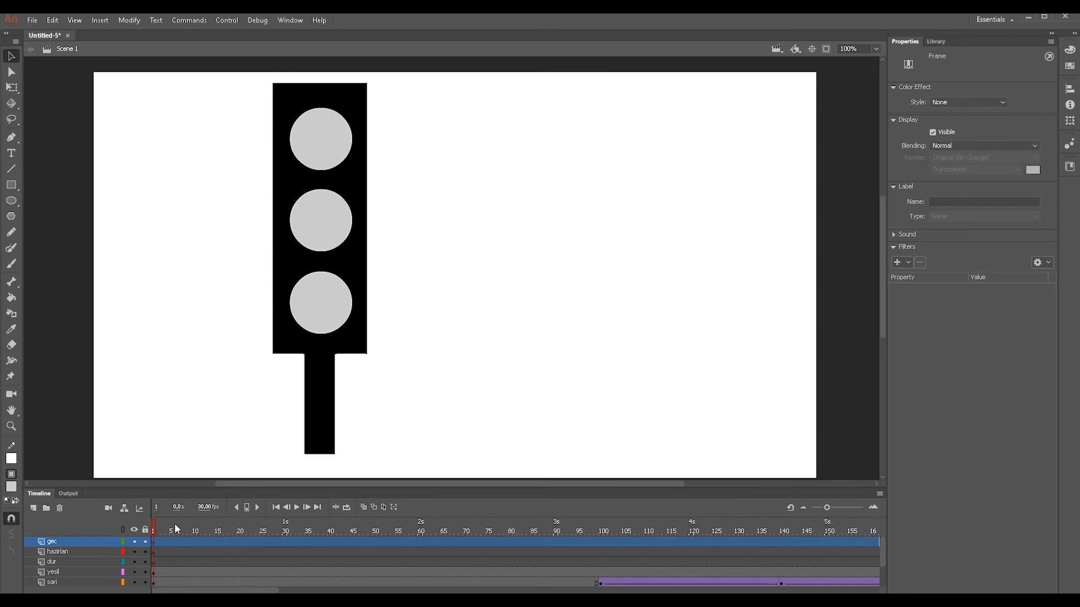
- Enlarge the timeline to show all layers and insert a keyframe at frame 60 of the dur layer
{"action": "left_click", "coordinate": [153, 561]}
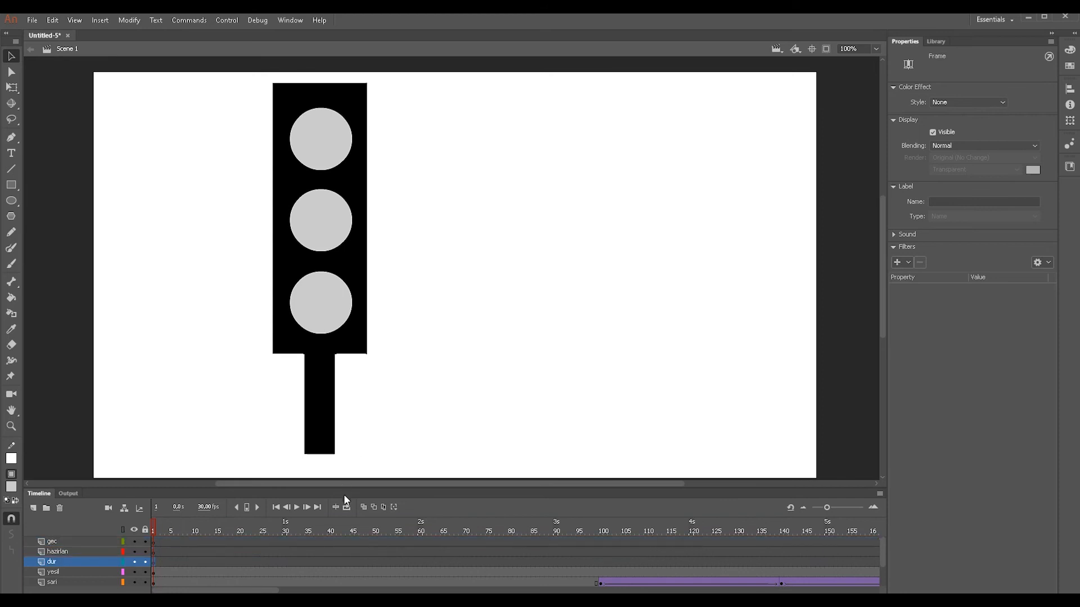
{"action": "left_click_drag", "start_coordinate": [344, 491], "coordinate": [313, 469]}
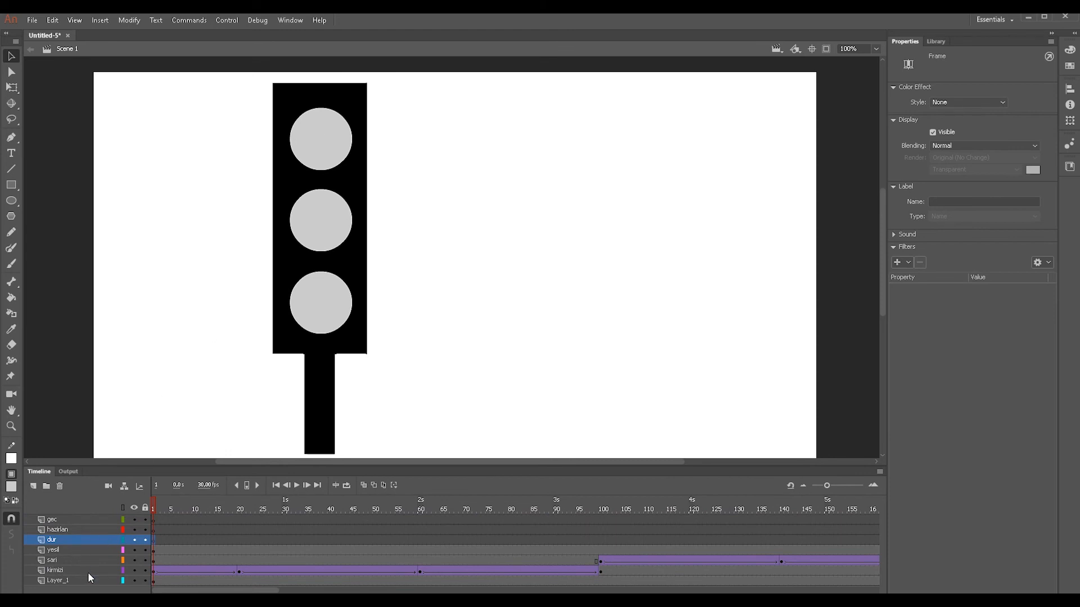
{"action": "left_click", "coordinate": [239, 571]}
{"action": "left_click", "coordinate": [241, 560]}
{"action": "left_click_drag", "start_coordinate": [242, 504], "coordinate": [421, 515]}
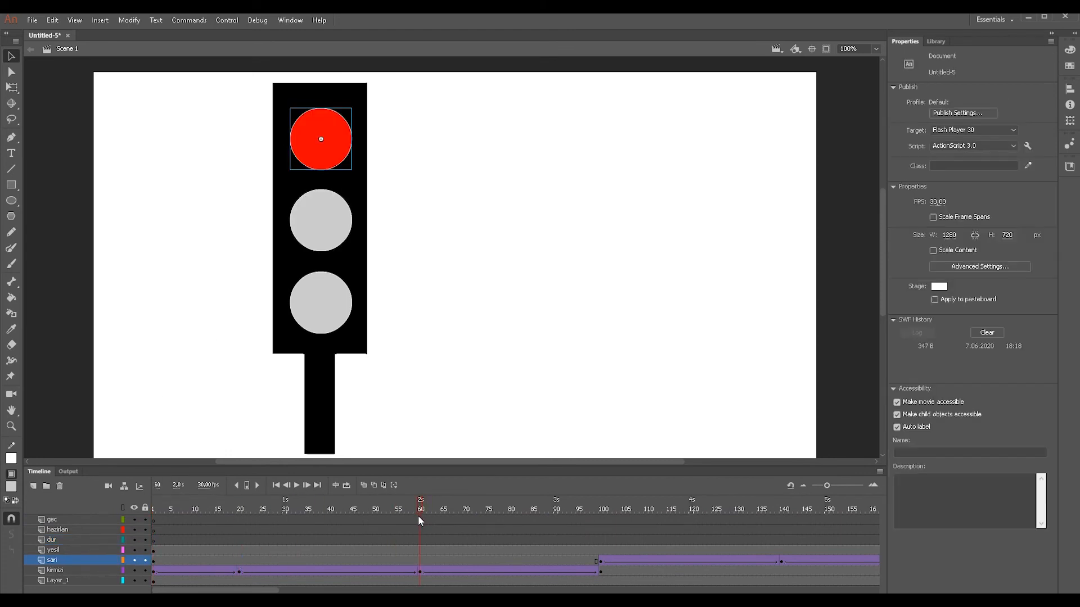
{"action": "left_click", "coordinate": [420, 572]}
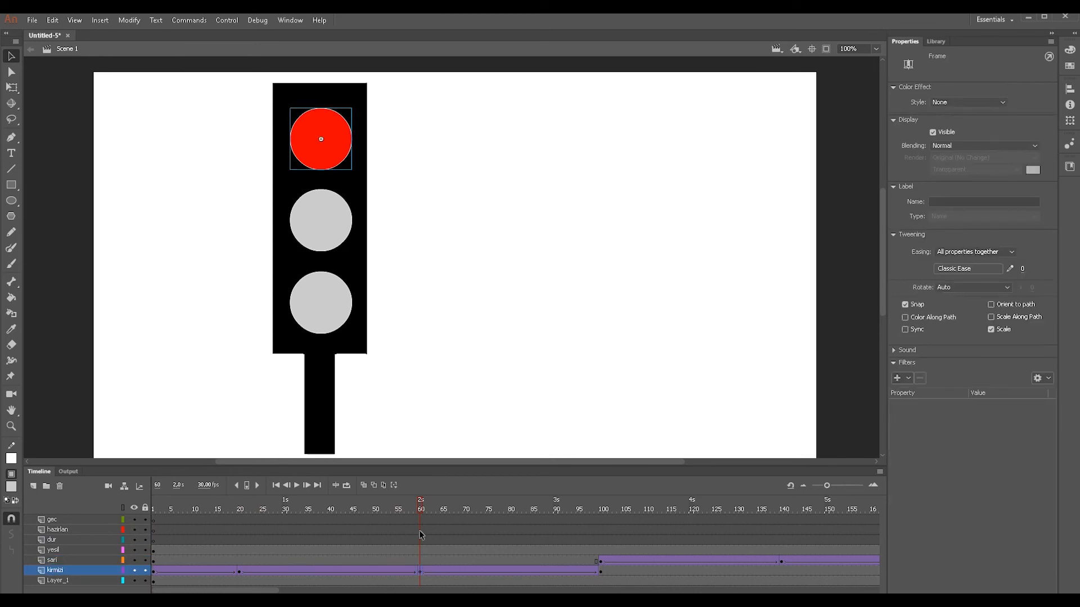
{"action": "left_click", "coordinate": [420, 529]}
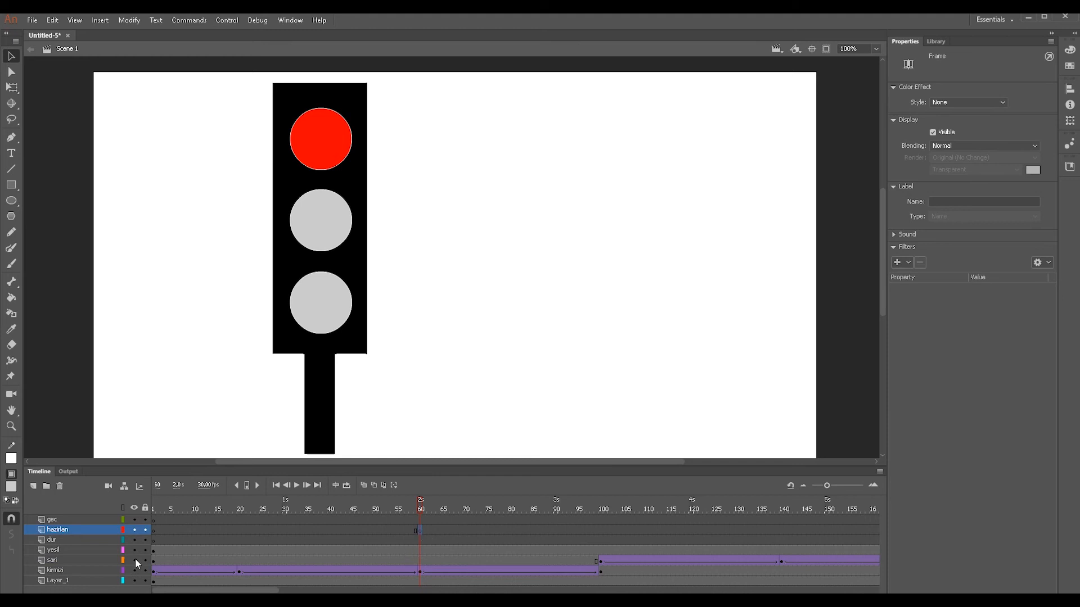
{"action": "key", "text": "ctrl+z"}
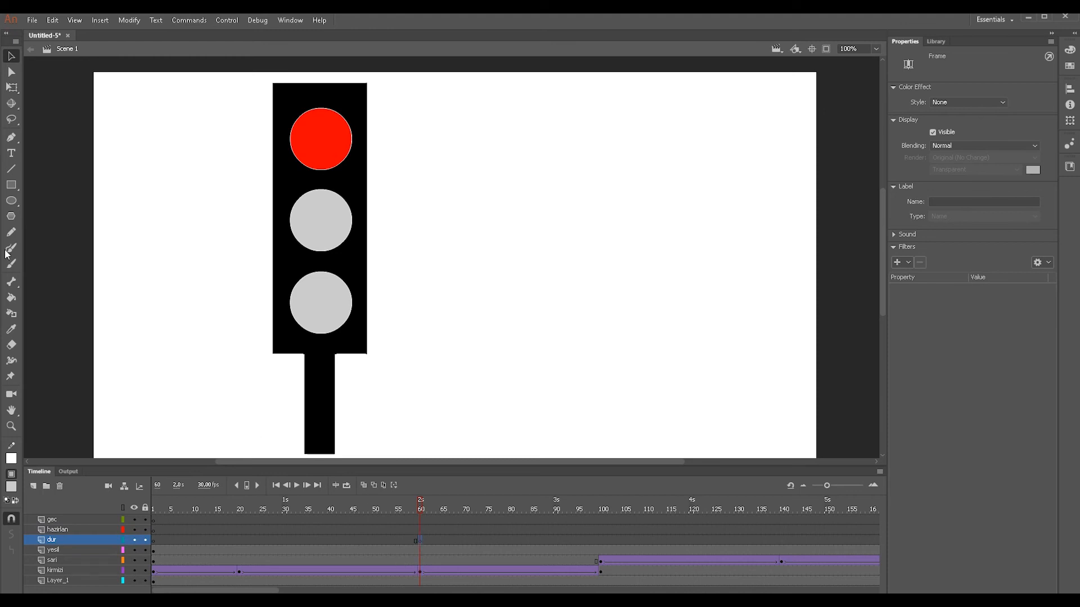
- Add the static text "DUR" over the red lamp at frame 60 of the dur layer
{"action": "left_click", "coordinate": [10, 153]}
{"action": "left_click", "coordinate": [309, 136]}
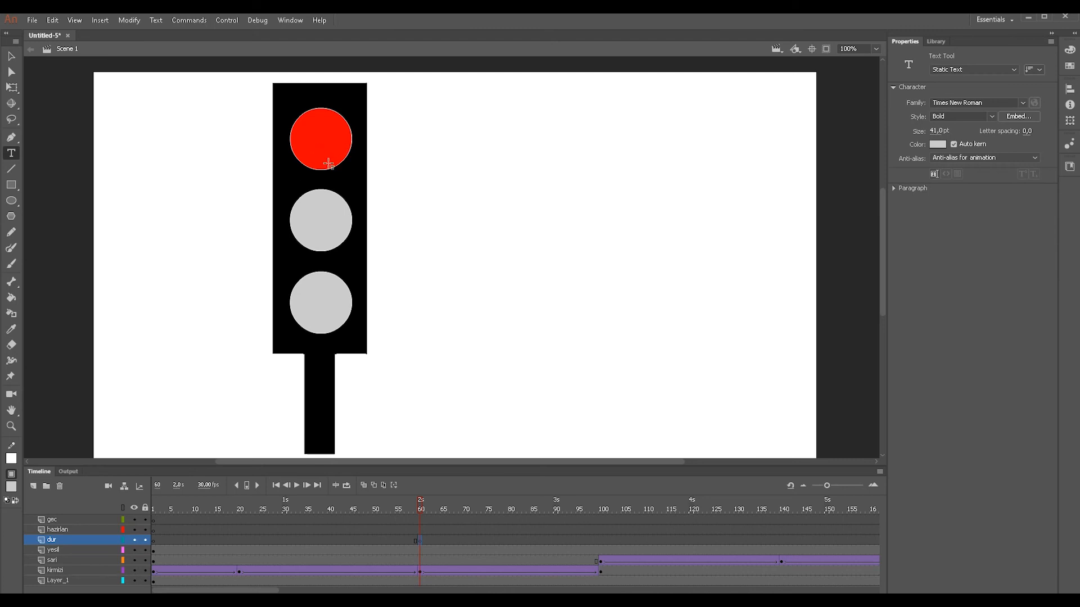
{"action": "type", "text": "DUR"}
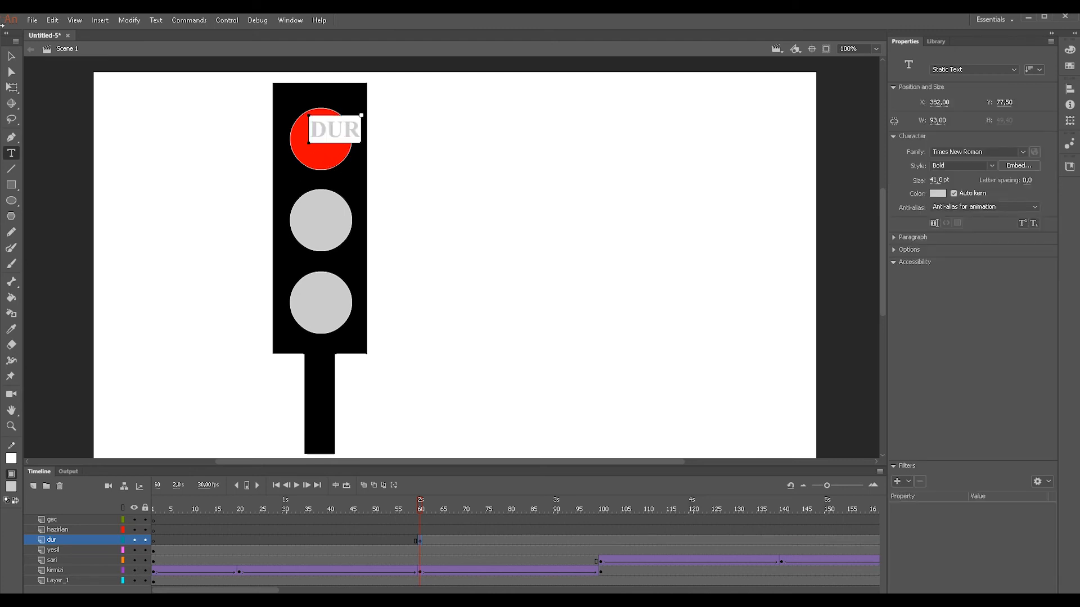
- Move the "DUR" text to the center of the red lamp and deselect it
{"action": "left_click", "coordinate": [11, 56]}
{"action": "left_click_drag", "start_coordinate": [357, 135], "coordinate": [344, 151]}
{"action": "key", "text": "Up"}
{"action": "key", "text": "Up"}
{"action": "key", "text": "Up"}
{"action": "key", "text": "Right"}
{"action": "key", "text": "Right"}
{"action": "key", "text": "Up"}
{"action": "key", "text": "Right"}
{"action": "left_click", "coordinate": [510, 179]}
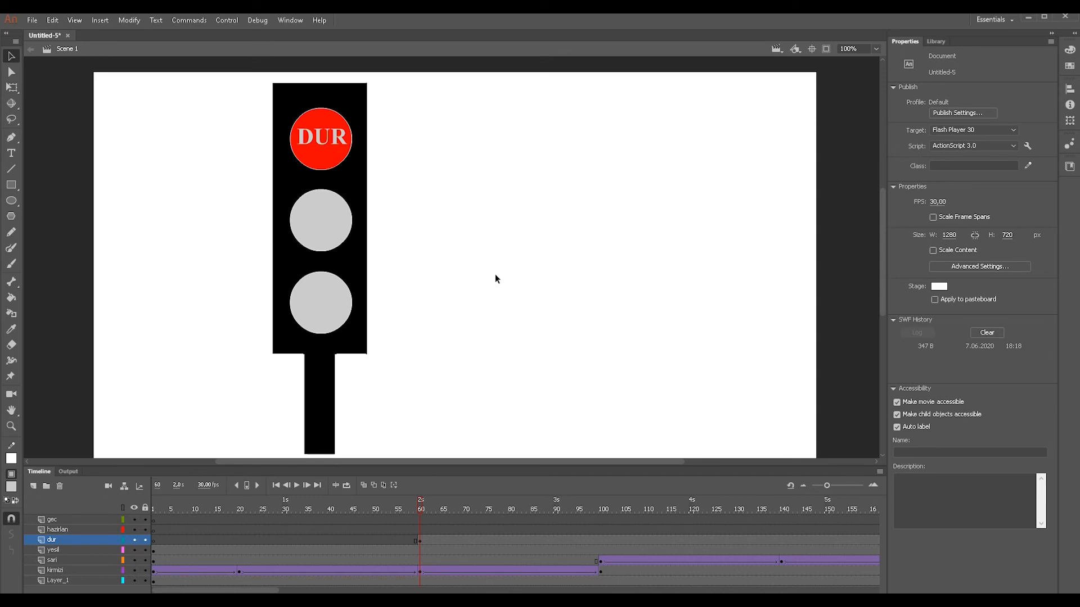
- Locate the frame where the yellow lamp lights up and insert a keyframe at frame 100 of the hazirlan layer
{"action": "left_click_drag", "start_coordinate": [422, 511], "coordinate": [474, 512]}
{"action": "left_click_drag", "start_coordinate": [599, 519], "coordinate": [545, 529]}
{"action": "left_click", "coordinate": [629, 532]}
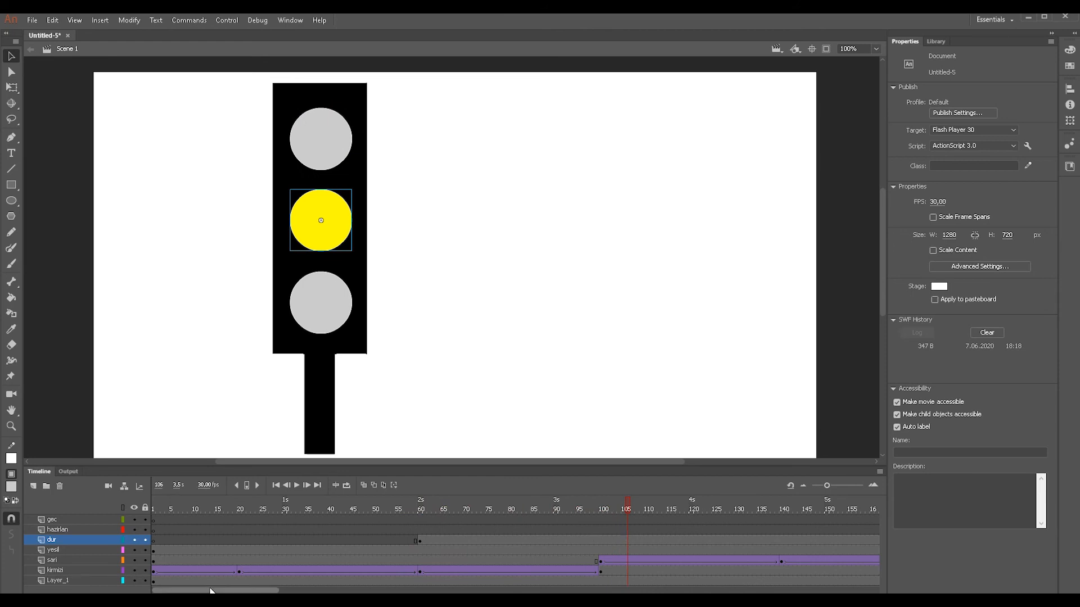
{"action": "left_click_drag", "start_coordinate": [216, 591], "coordinate": [192, 590]}
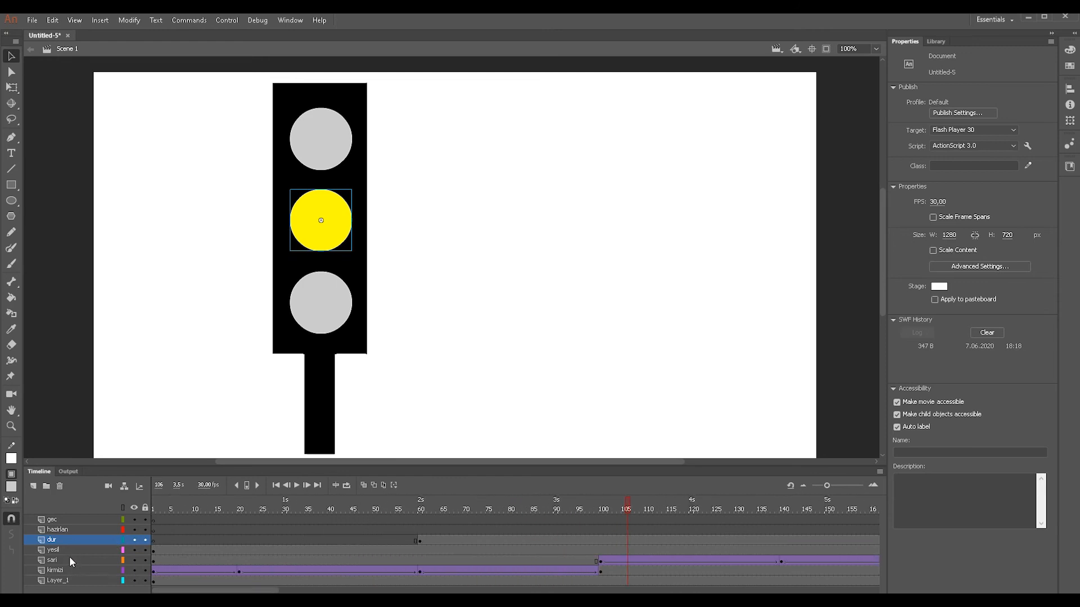
{"action": "left_click", "coordinate": [69, 560]}
{"action": "left_click_drag", "start_coordinate": [255, 591], "coordinate": [311, 591]}
{"action": "left_click", "coordinate": [339, 550]}
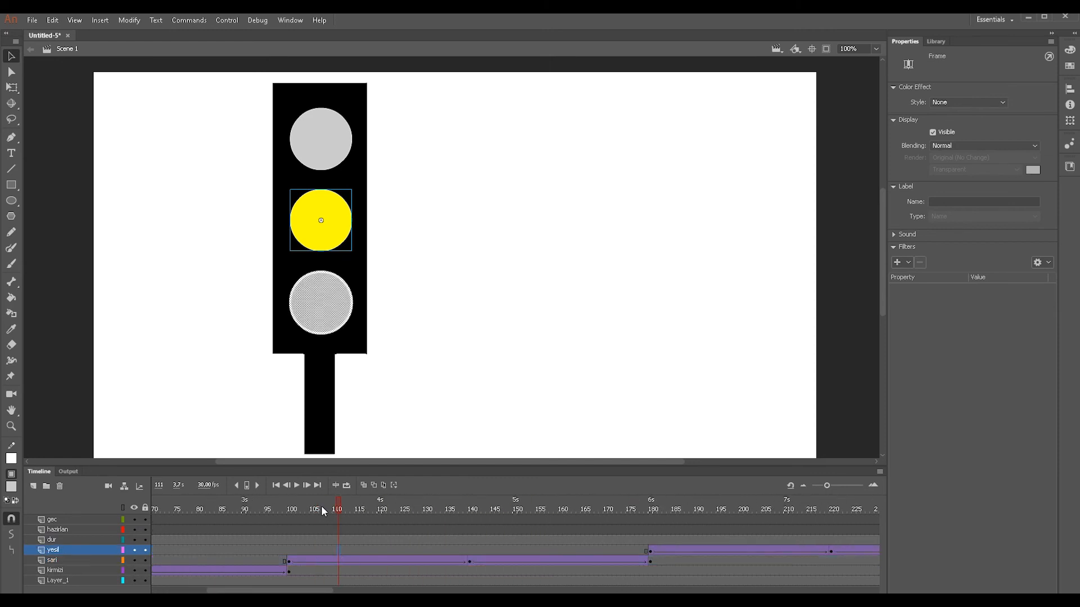
{"action": "left_click_drag", "start_coordinate": [342, 509], "coordinate": [292, 533]}
{"action": "left_click", "coordinate": [290, 561]}
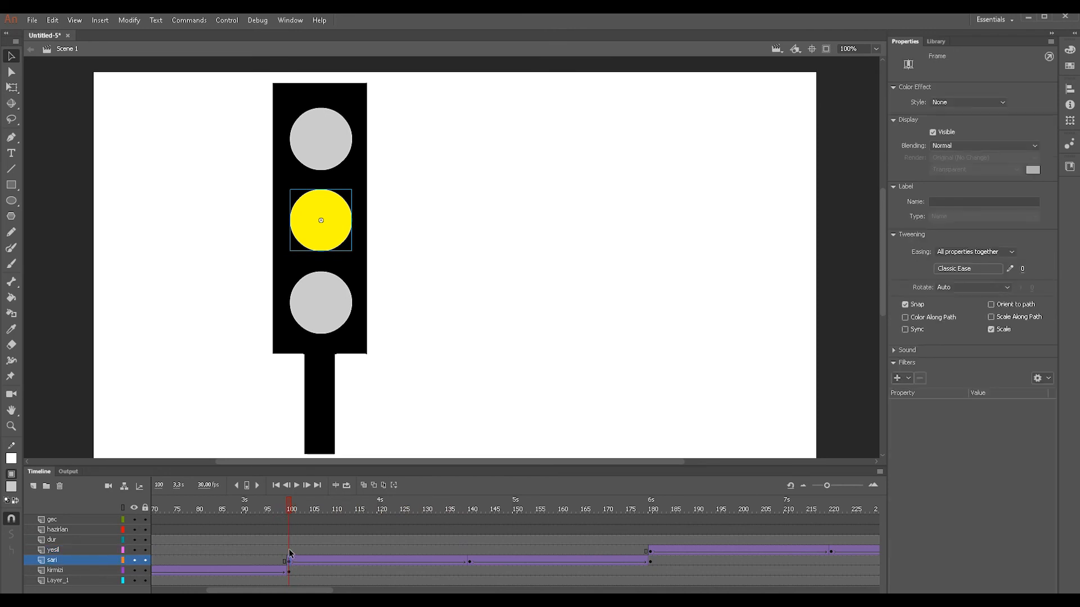
{"action": "left_click", "coordinate": [290, 551]}
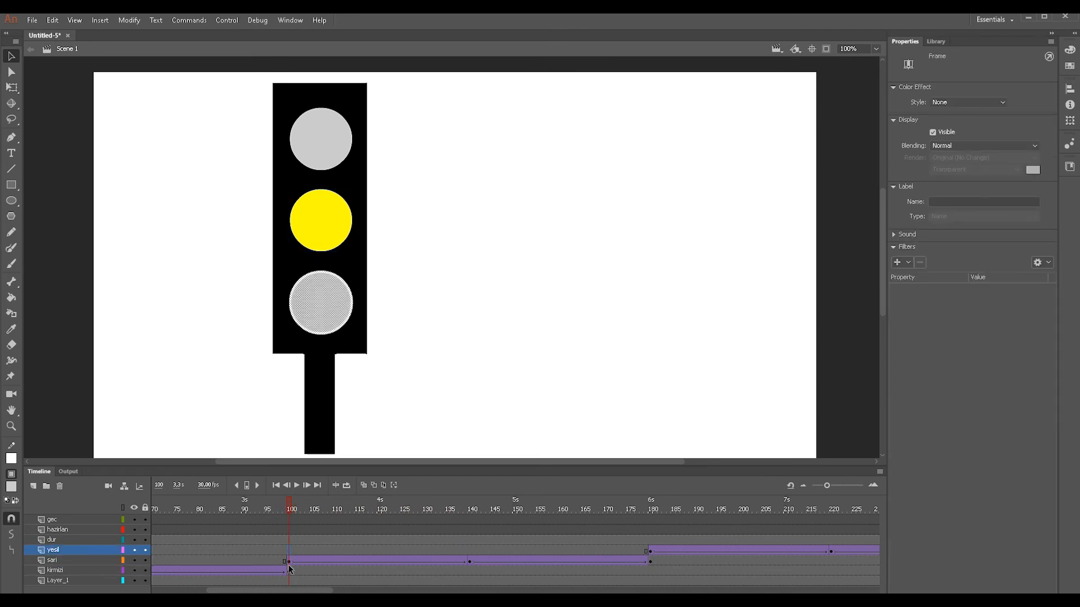
{"action": "left_click", "coordinate": [289, 530]}
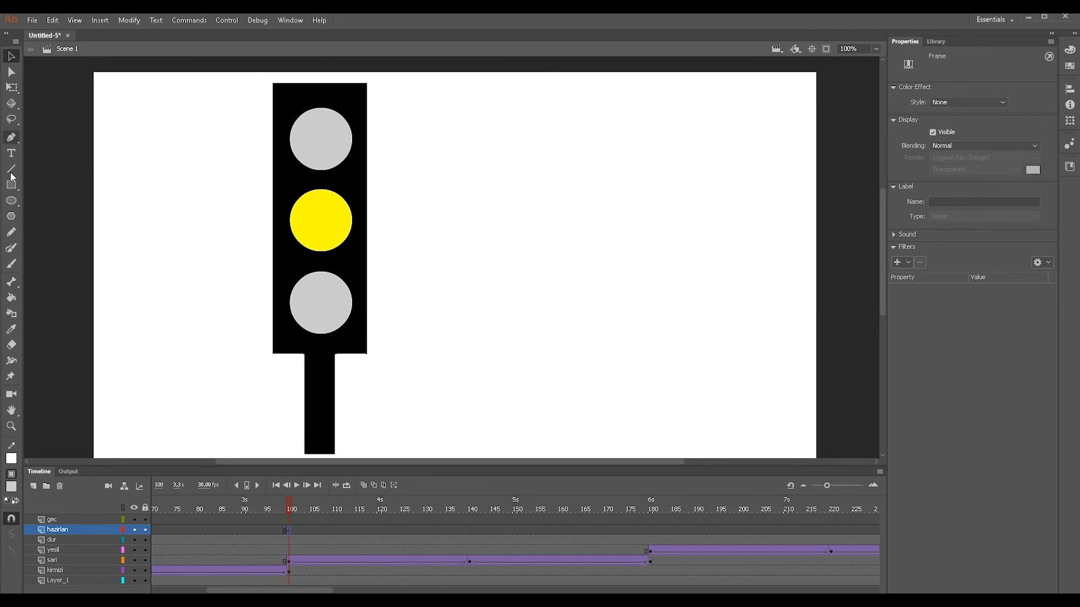
- Add the static text "HAZIR" over the yellow lamp at frame 100, widening its box to about 142 px to fit one line
{"action": "left_click", "coordinate": [10, 153]}
{"action": "left_click_drag", "start_coordinate": [300, 184], "coordinate": [344, 242]}
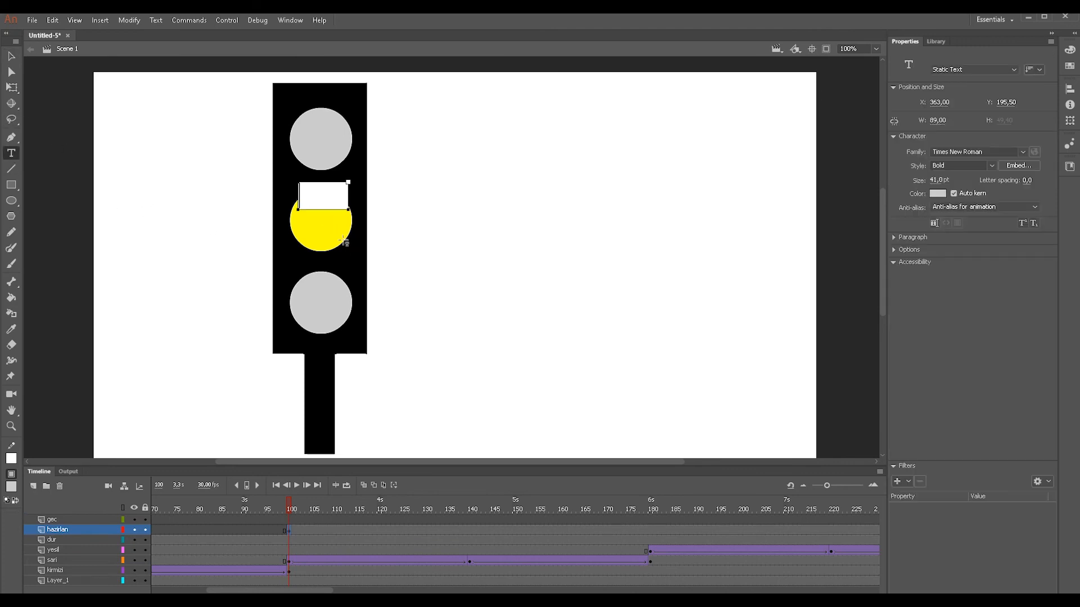
{"action": "type", "text": "HAZ"}
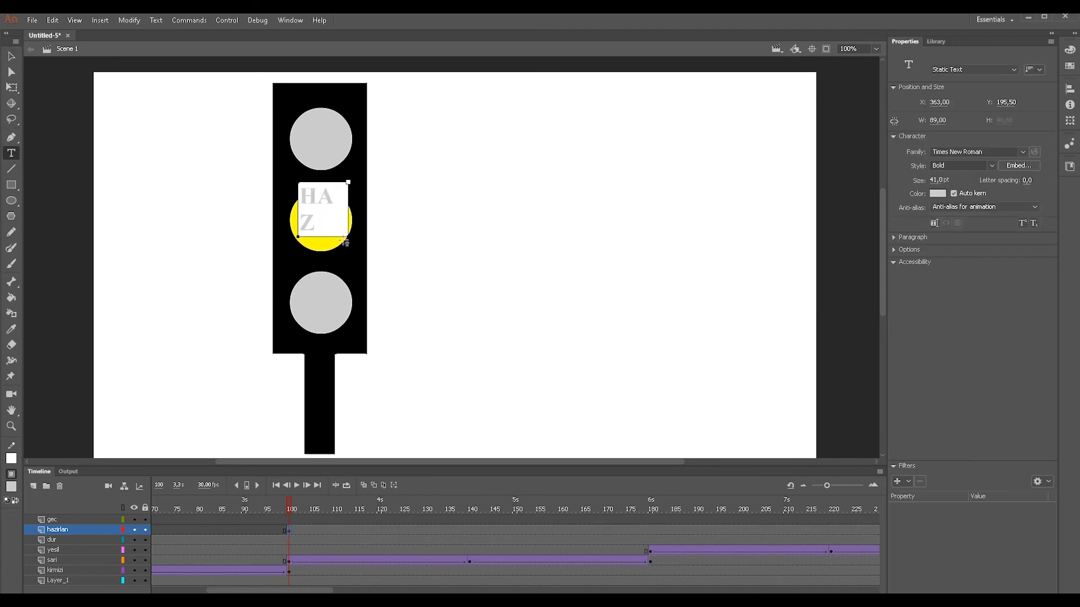
{"action": "type", "text": "IR"}
{"action": "left_click", "coordinate": [11, 56]}
{"action": "left_click_drag", "start_coordinate": [323, 205], "coordinate": [378, 249]}
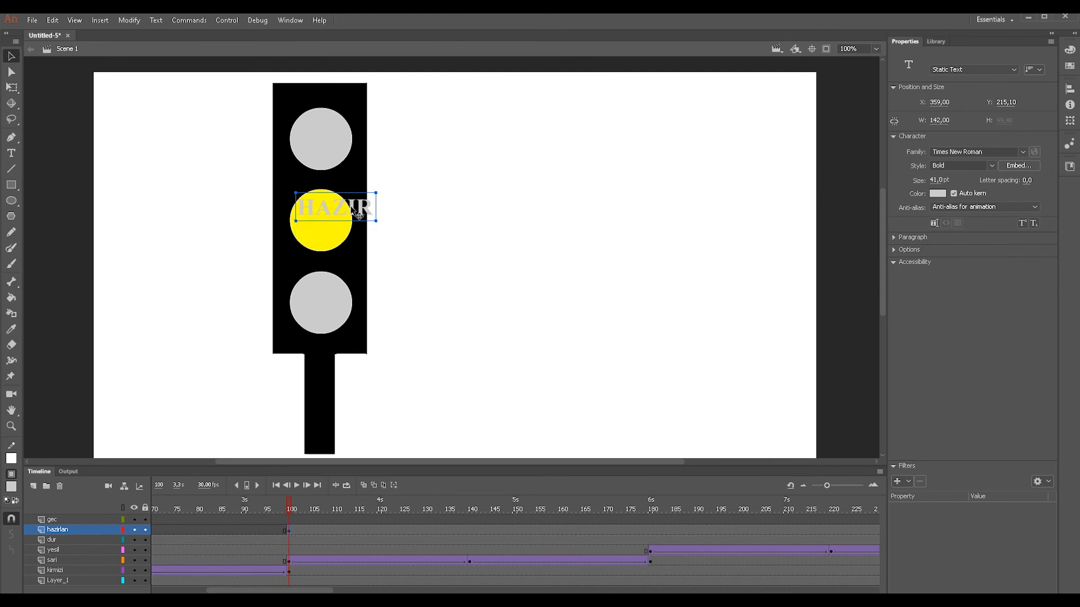
{"action": "left_click_drag", "start_coordinate": [355, 211], "coordinate": [344, 219]}
- Set the "HAZIR" text size to 20 pt and center the word on the yellow lamp
{"action": "left_click_drag", "start_coordinate": [935, 181], "coordinate": [914, 181]}
{"action": "left_click_drag", "start_coordinate": [324, 213], "coordinate": [340, 219]}
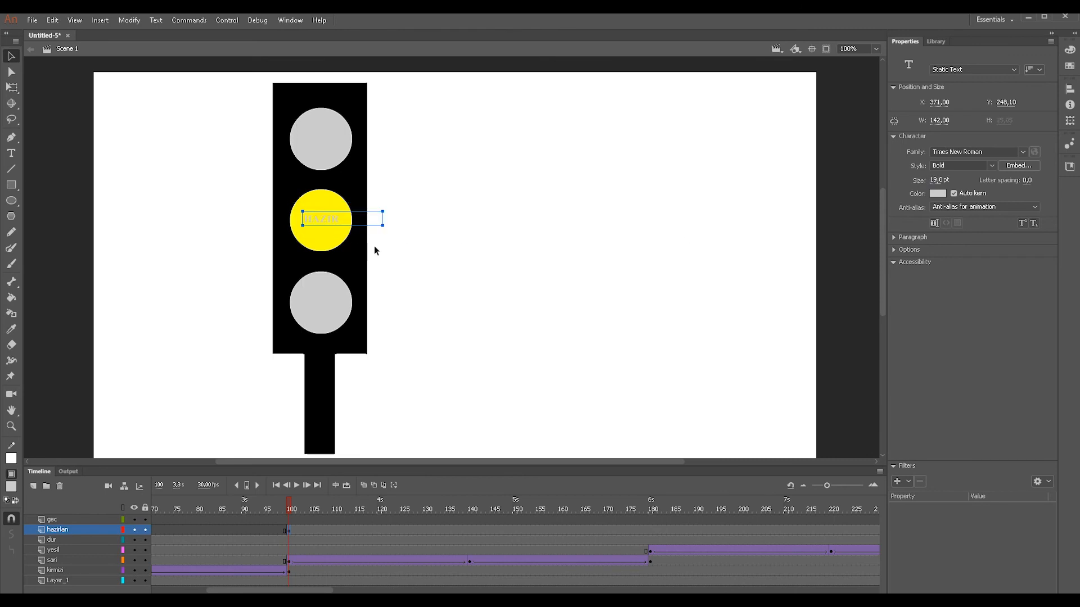
{"action": "left_click", "coordinate": [938, 180]}
{"action": "type", "text": "32"}
{"action": "key", "text": "Return"}
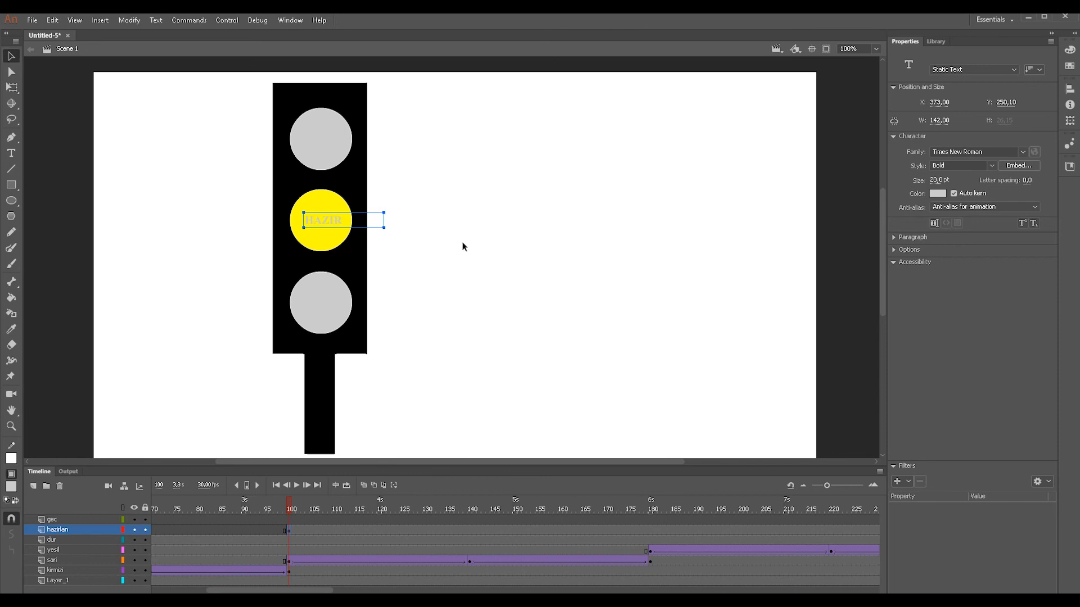
{"action": "left_click", "coordinate": [348, 230]}
{"action": "left_click", "coordinate": [354, 225]}
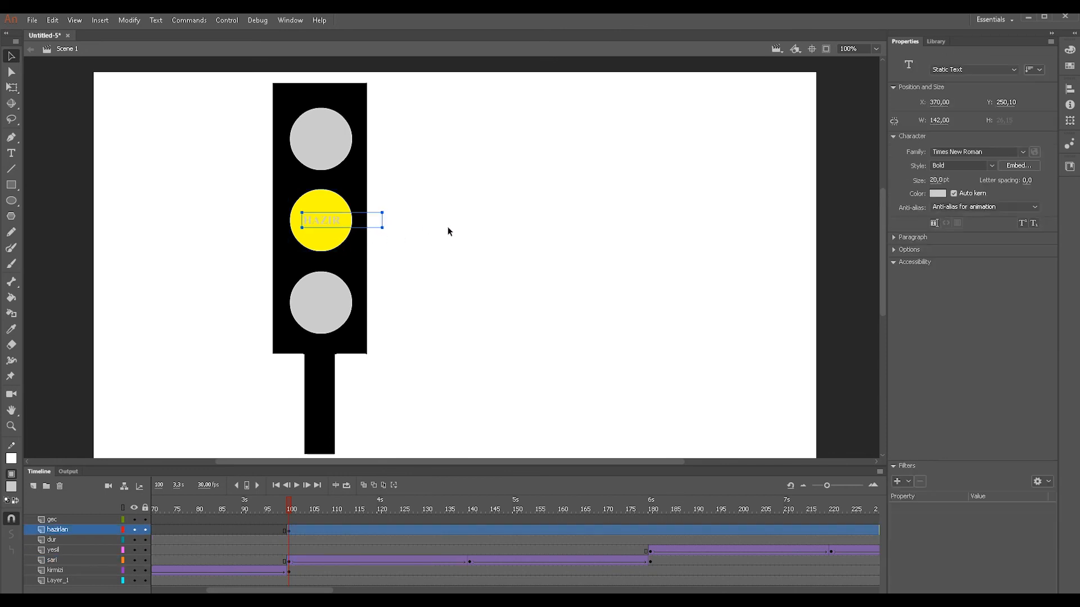
{"action": "left_click", "coordinate": [479, 233]}
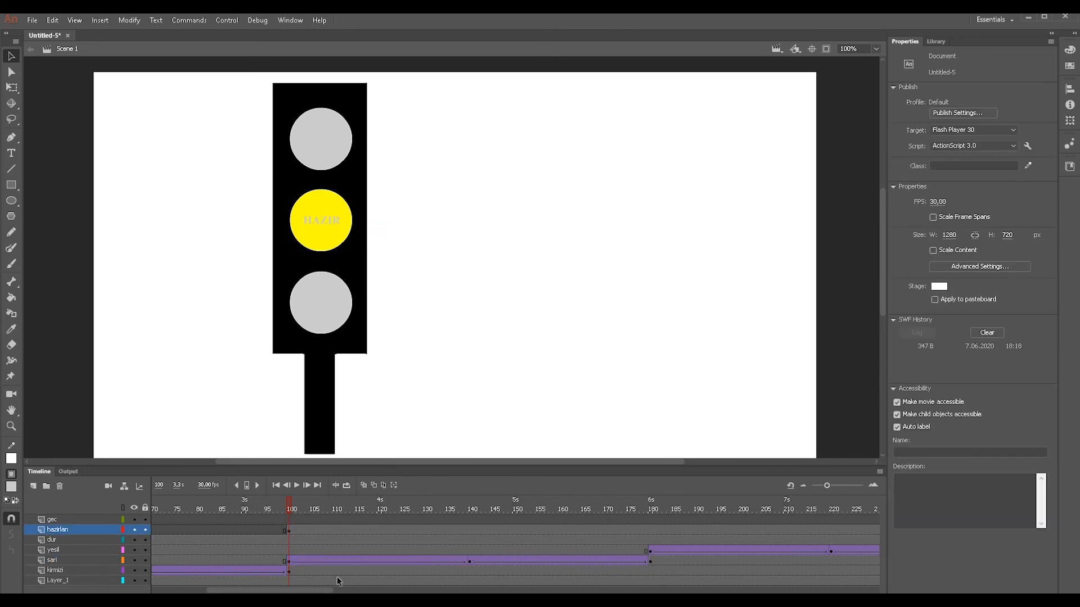
- Examine the keyframes of the dur, kirmizi and sari layers between frames 20 and 100
{"action": "left_click_drag", "start_coordinate": [327, 590], "coordinate": [278, 591]}
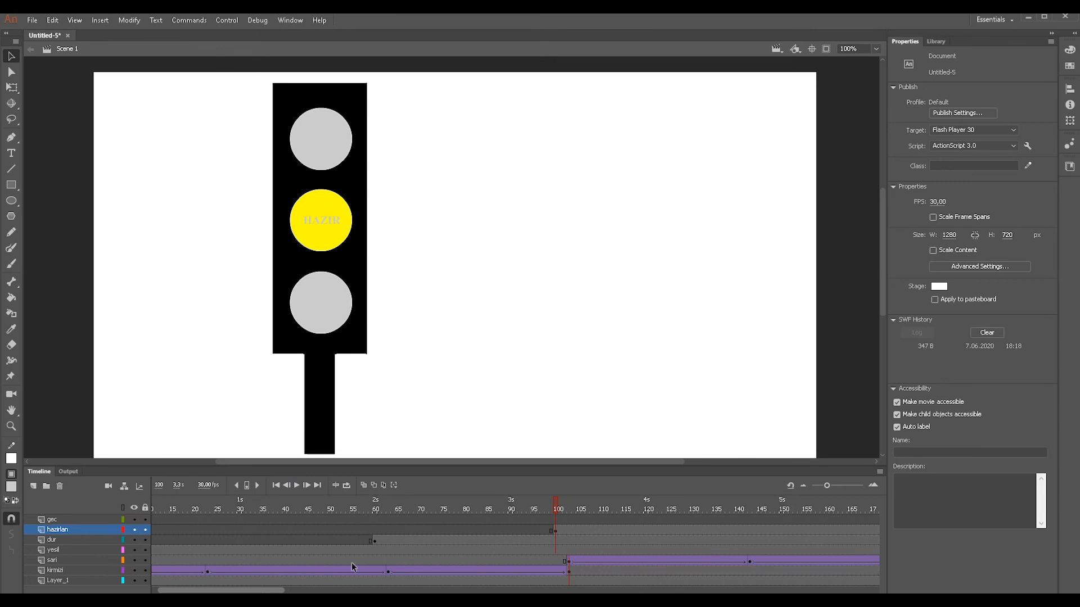
{"action": "left_click", "coordinate": [372, 541]}
{"action": "left_click", "coordinate": [194, 571]}
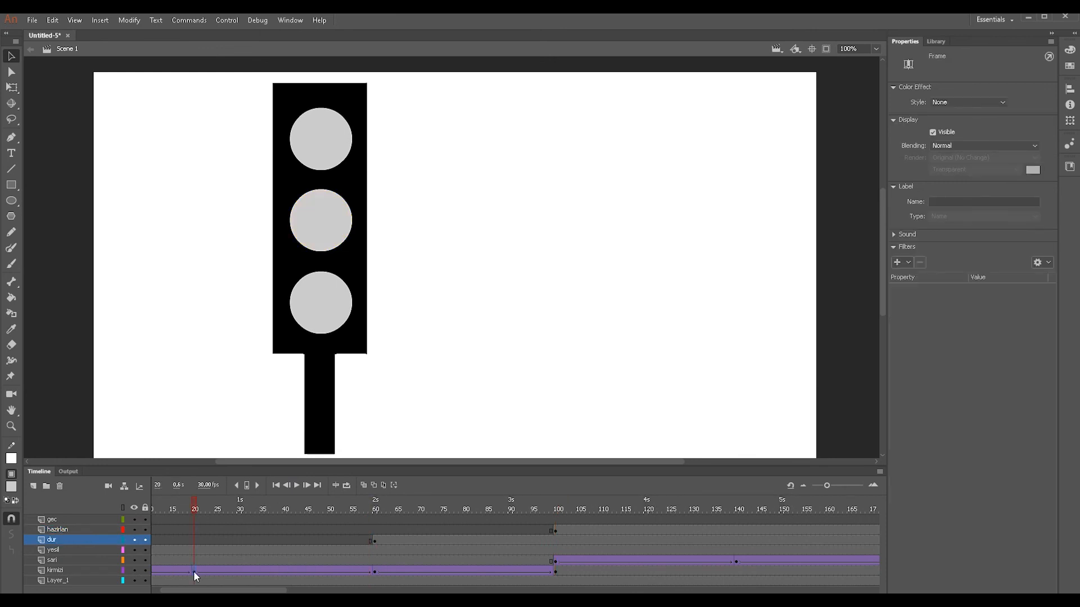
{"action": "left_click_drag", "start_coordinate": [216, 591], "coordinate": [222, 592]}
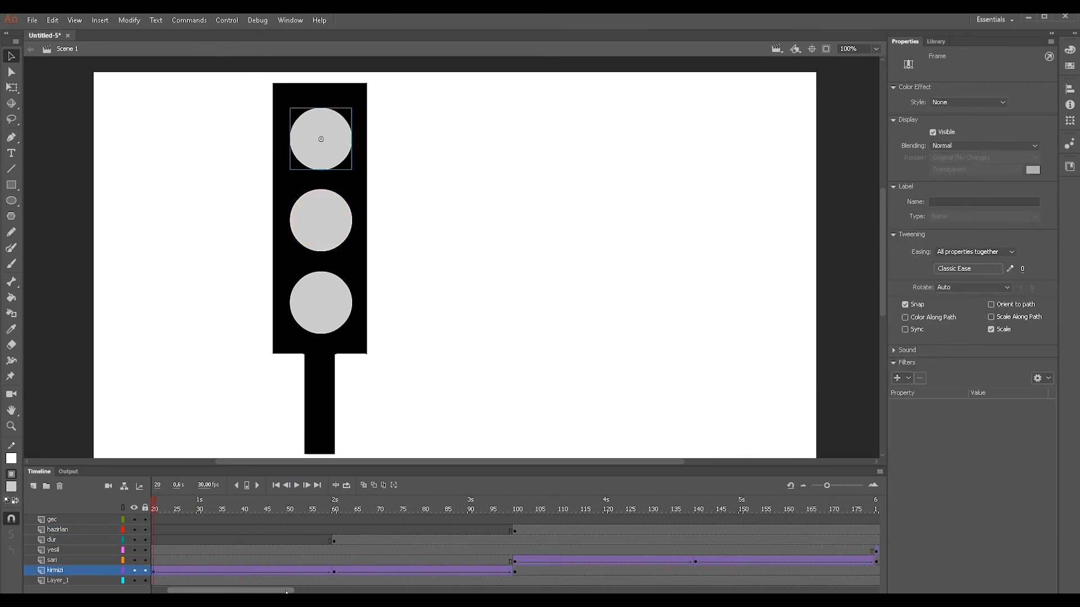
{"action": "left_click", "coordinate": [514, 560]}
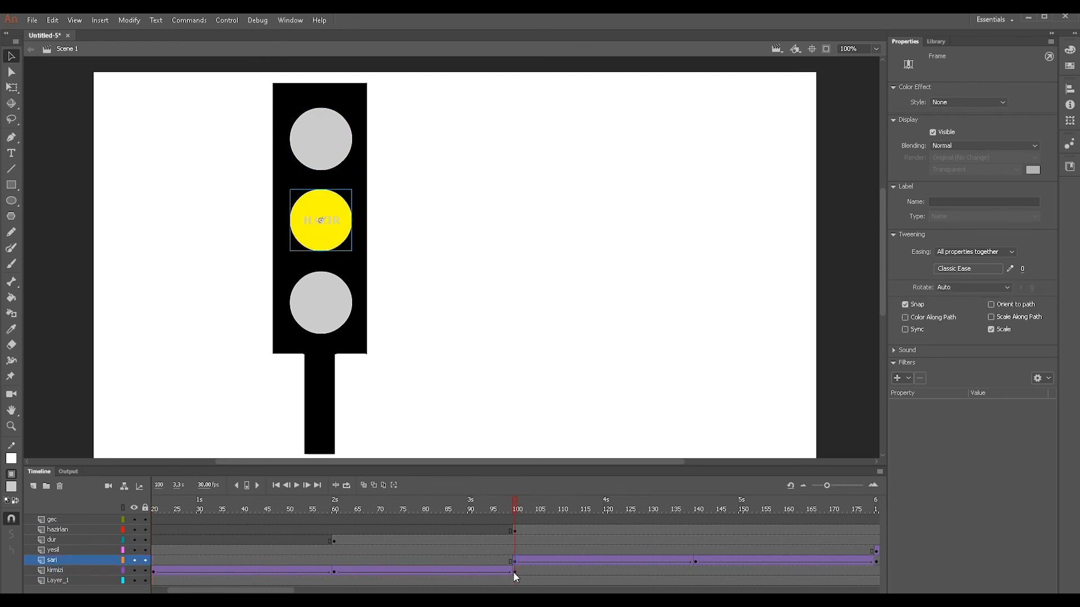
{"action": "left_click", "coordinate": [512, 571]}
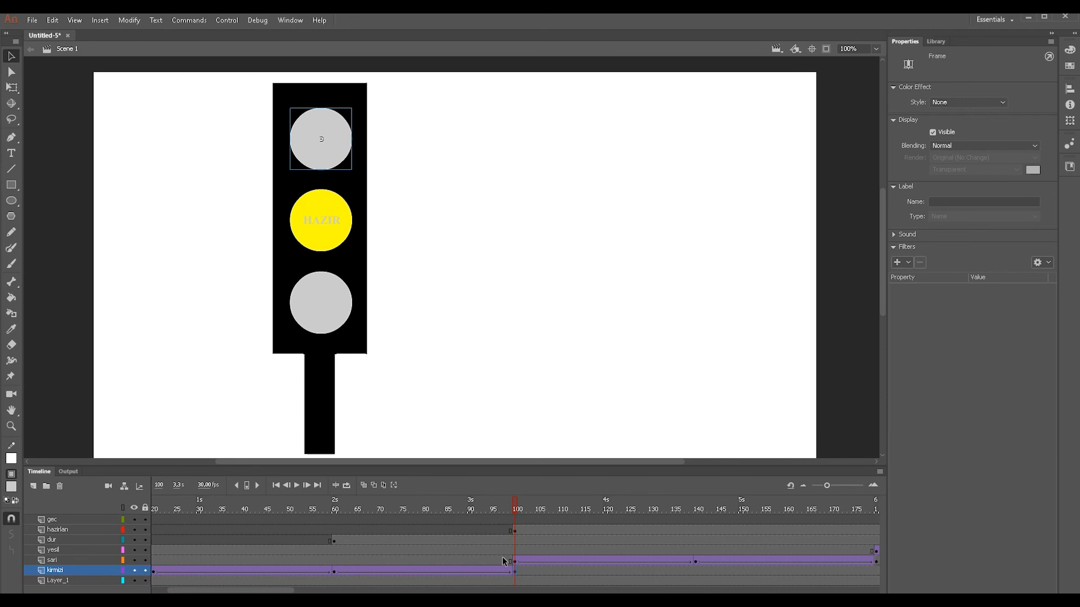
{"action": "left_click_drag", "start_coordinate": [276, 590], "coordinate": [261, 590]}
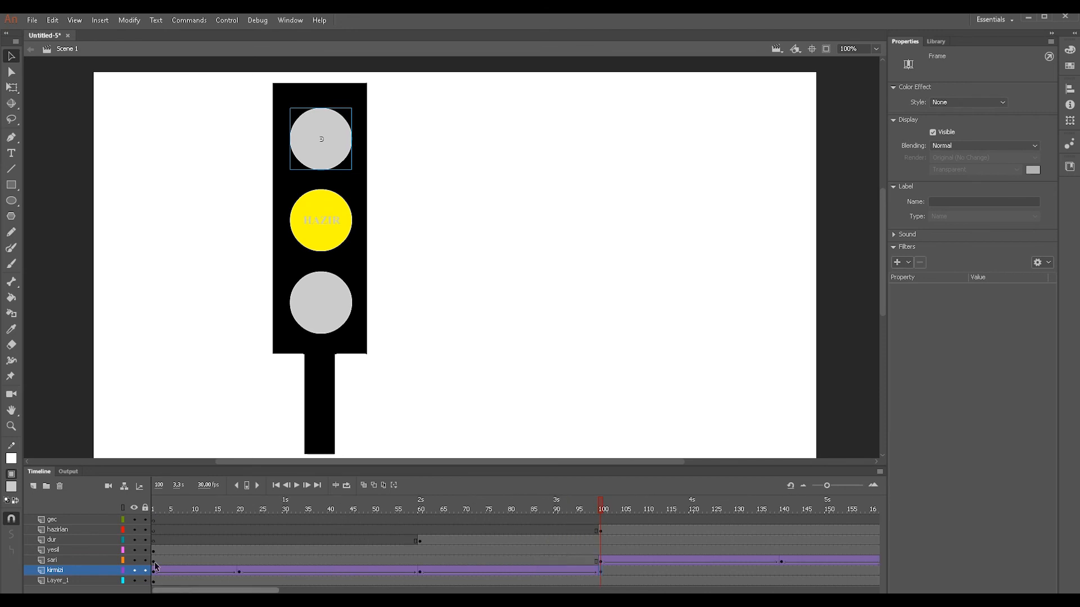
- Reduce the "DUR" text at frame 60 to 20 pt and center it on the red lamp
{"action": "left_click", "coordinate": [83, 538]}
{"action": "left_click", "coordinate": [418, 541]}
{"action": "left_click", "coordinate": [349, 141]}
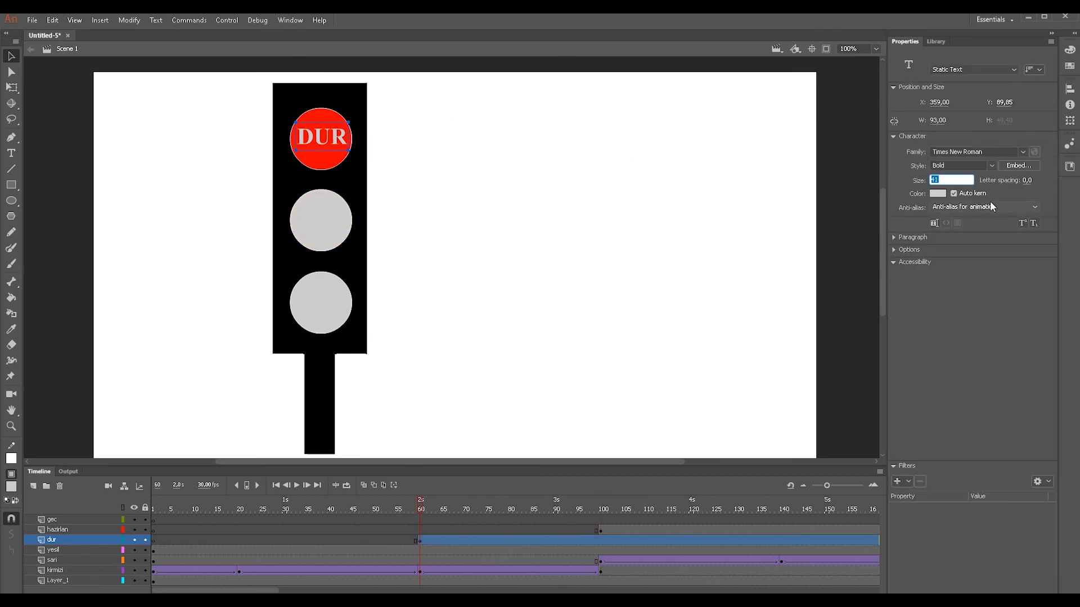
{"action": "left_click", "coordinate": [398, 183]}
{"action": "mouse_move", "coordinate": [312, 132]}
{"action": "left_mouse_down"}
{"action": "mouse_move", "coordinate": [333, 142]}
{"action": "mouse_move", "coordinate": [323, 141]}
{"action": "left_mouse_up"}
{"action": "key", "text": "Right"}
{"action": "key", "text": "Right"}
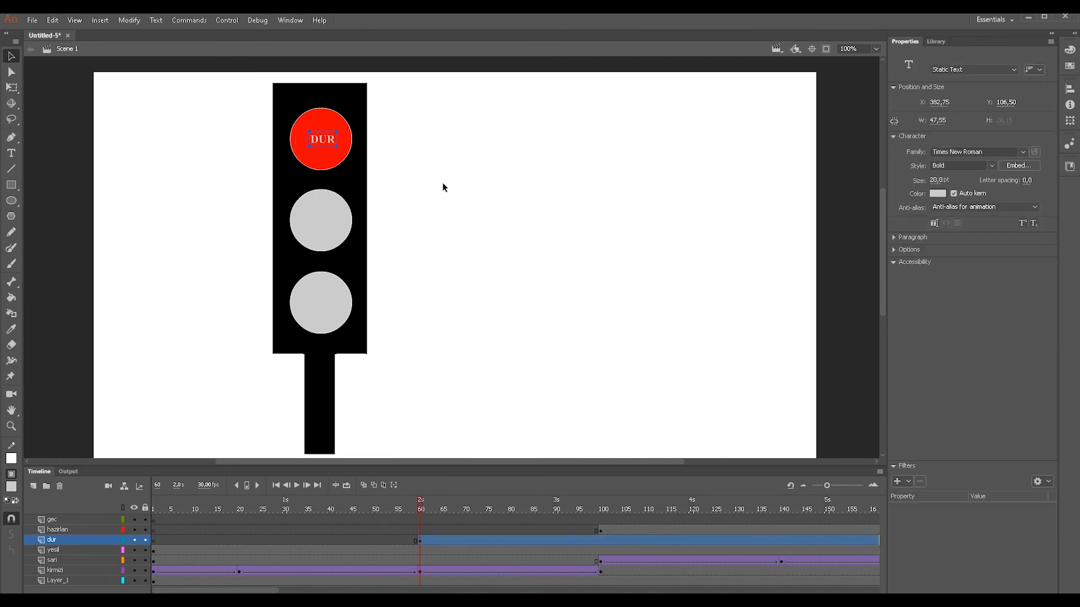
{"action": "left_click", "coordinate": [427, 191]}
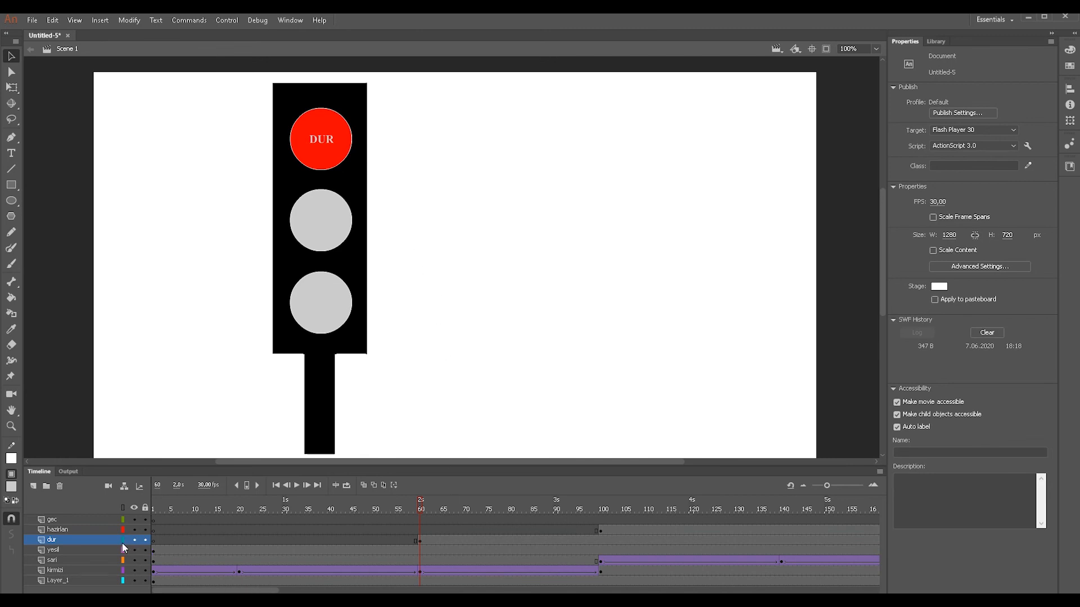
- Insert a keyframe at frame 180 of the gec layer, where the green lamp lights up
{"action": "left_click_drag", "start_coordinate": [490, 511], "coordinate": [758, 518]}
{"action": "left_click", "coordinate": [757, 529]}
{"action": "left_click", "coordinate": [758, 519]}
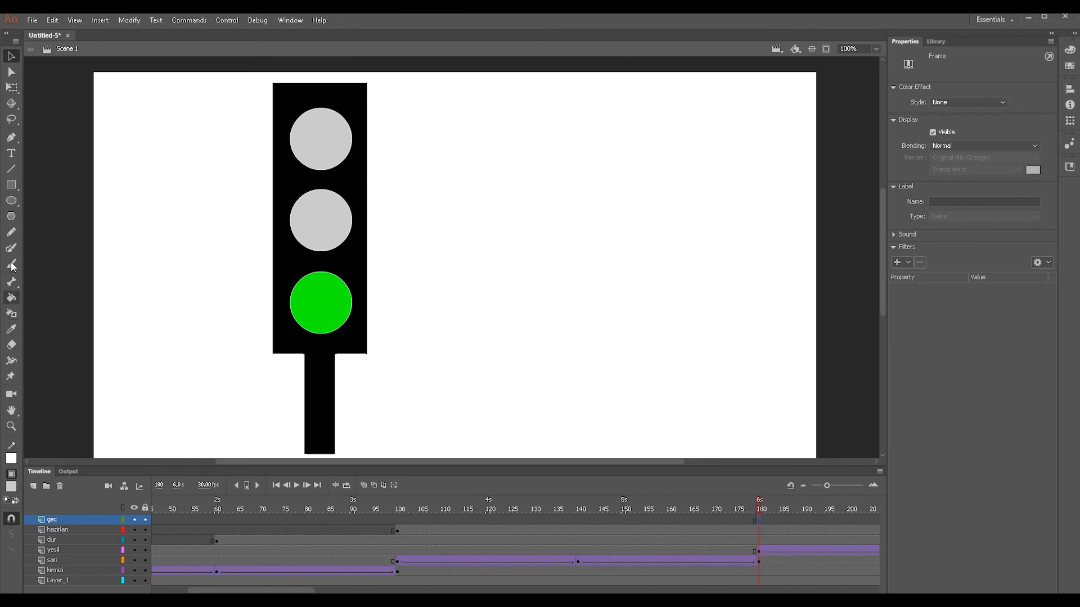
- Add the static text "GEÇ" over the green lamp at frame 180, in a box about 75 px wide
{"action": "left_click", "coordinate": [11, 153]}
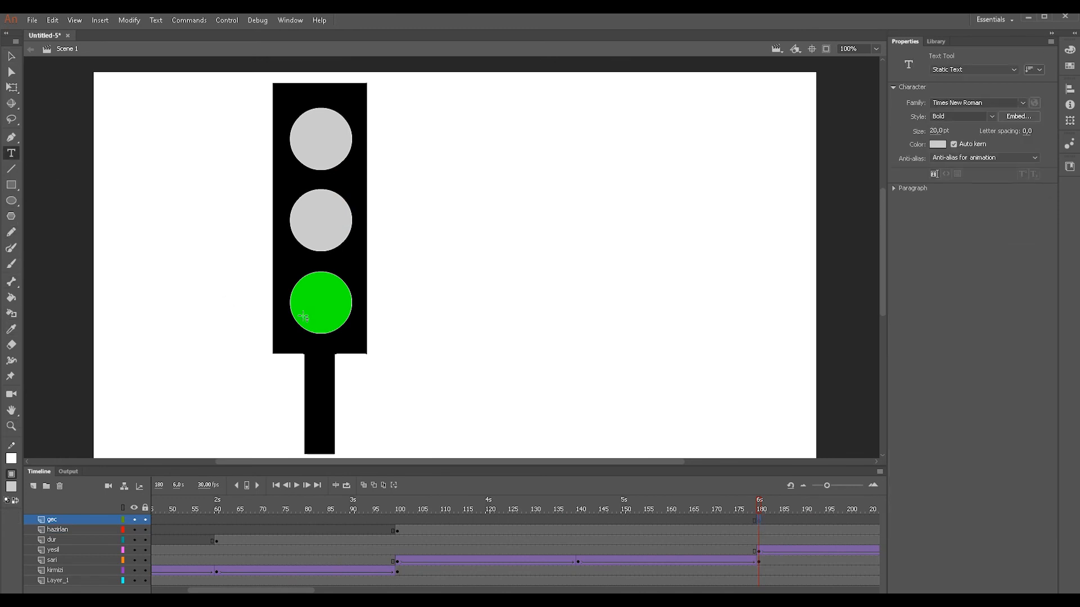
{"action": "left_click_drag", "start_coordinate": [310, 297], "coordinate": [353, 315]}
{"action": "type", "text": "GE"}
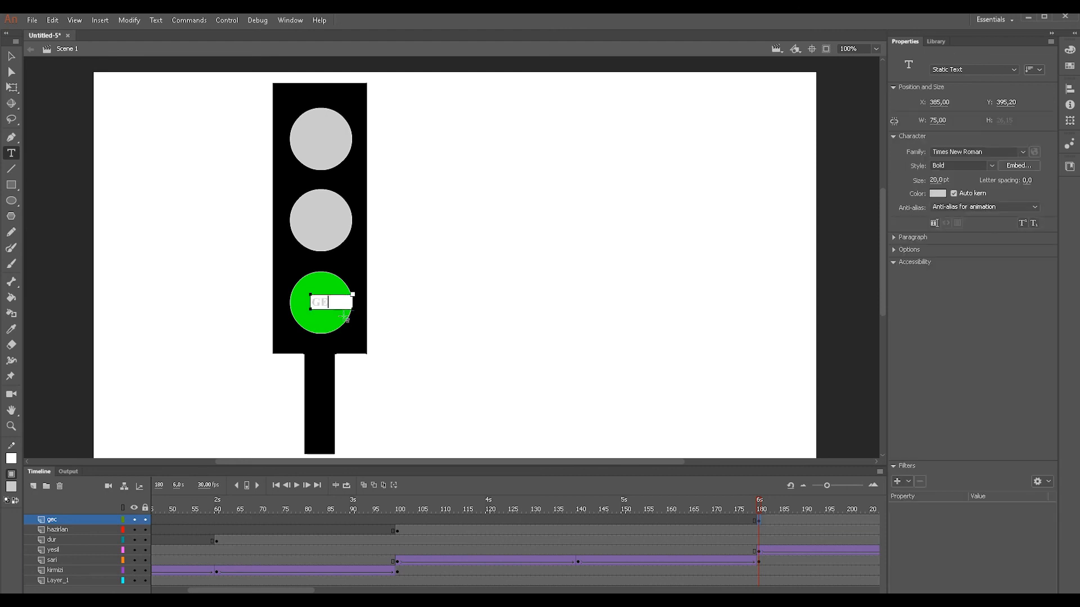
{"action": "type", "text": "Ç"}
- Widen the "GEÇ" text box to about 100 px and center the word on the green lamp
{"action": "left_click", "coordinate": [12, 56]}
{"action": "left_click_drag", "start_coordinate": [318, 301], "coordinate": [323, 308]}
{"action": "key", "text": "Up"}
{"action": "key", "text": "Up"}
{"action": "key", "text": "Up"}
{"action": "key", "text": "Up"}
{"action": "key", "text": "Up"}
{"action": "left_click", "coordinate": [472, 277]}
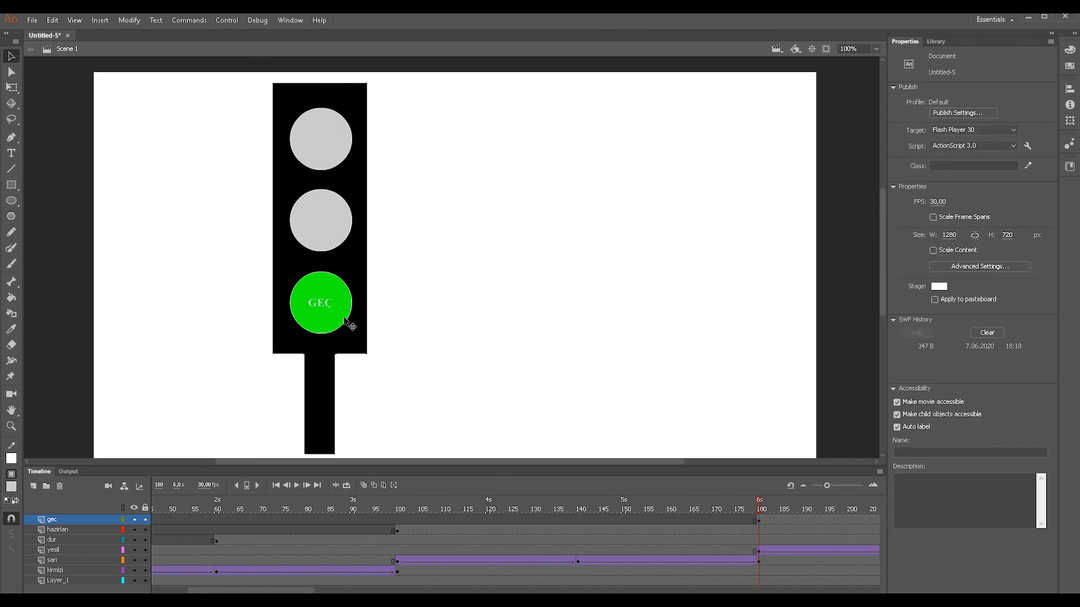
{"action": "left_click_drag", "start_coordinate": [318, 306], "coordinate": [355, 309]}
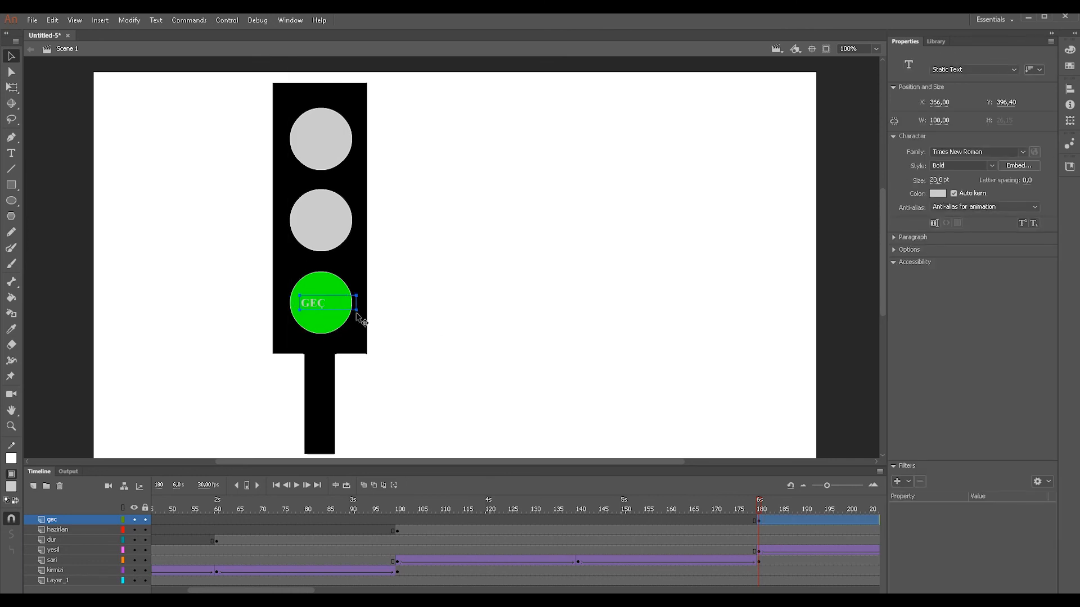
{"action": "key", "text": "Right"}
{"action": "key", "text": "Right"}
{"action": "key", "text": "Right"}
{"action": "key", "text": "Right"}
{"action": "key", "text": "Right"}
{"action": "key", "text": "Right"}
{"action": "left_click", "coordinate": [450, 374]}
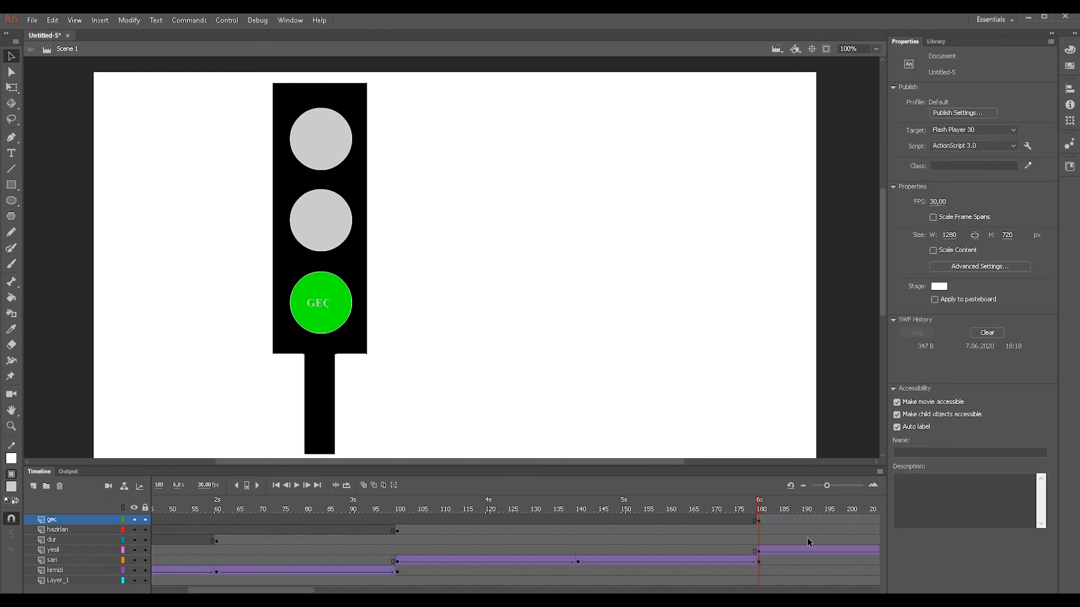
- Scrub the timeline to frame 260 at the end of the green phase and test the movie
{"action": "left_click_drag", "start_coordinate": [287, 590], "coordinate": [361, 590]}
{"action": "left_click_drag", "start_coordinate": [342, 506], "coordinate": [729, 522]}
{"action": "key", "text": "ctrl+Return"}
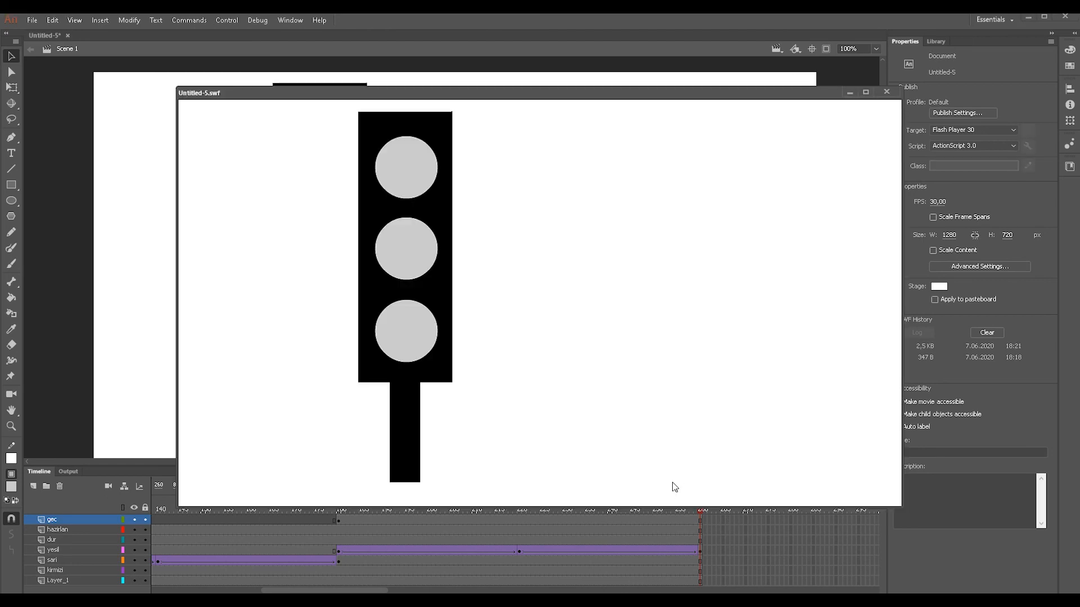